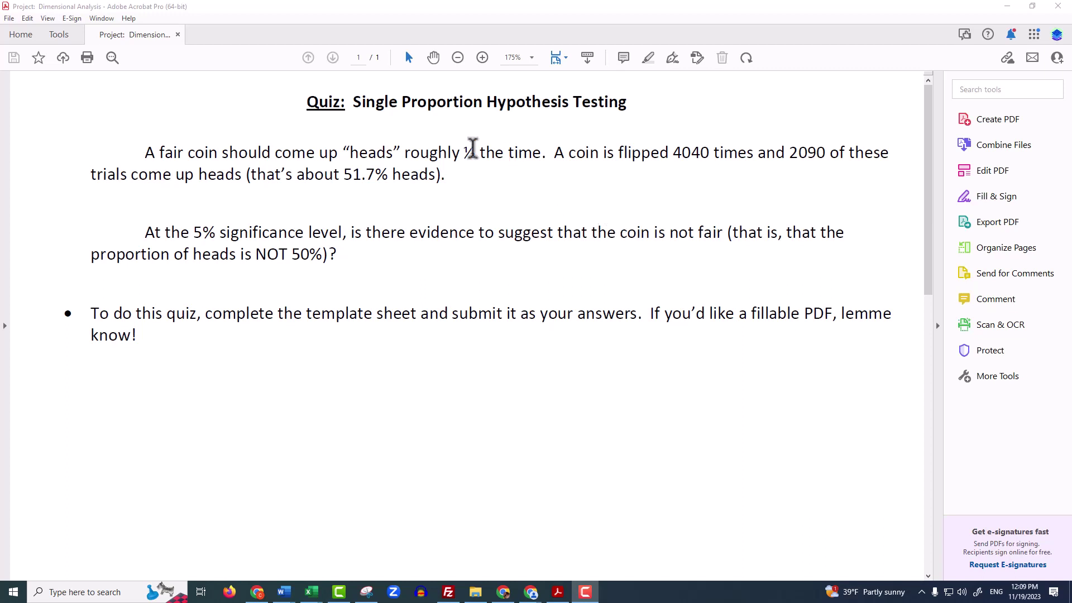
Step: Highlight the quiz figures ½, 2090 heads, 4040 flips and 51.7% in the Acrobat PDF
left_click_drag(476, 151, 458, 152)
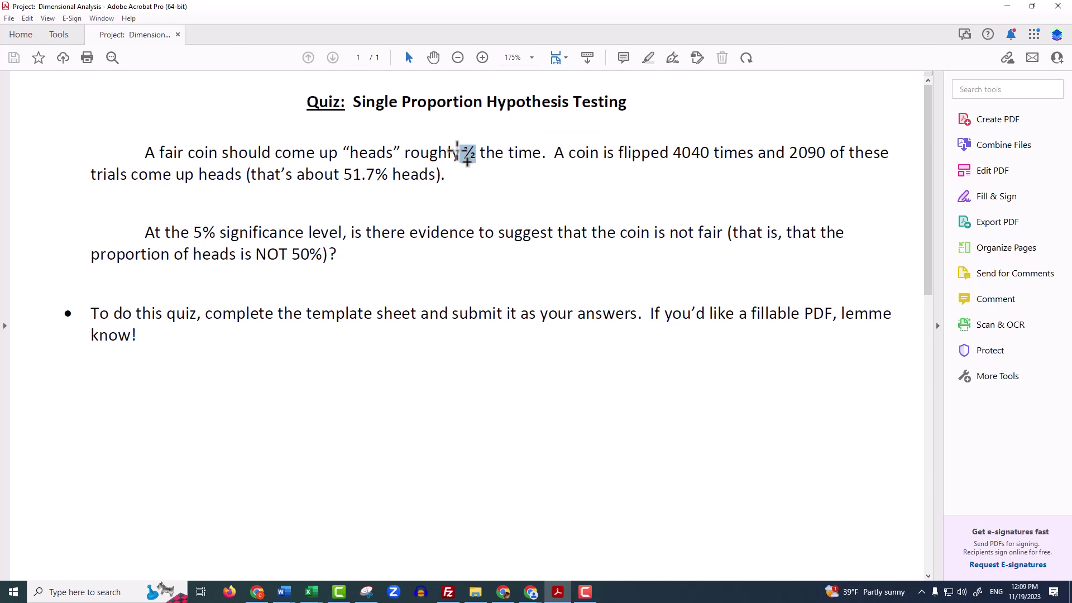
double_click(819, 151)
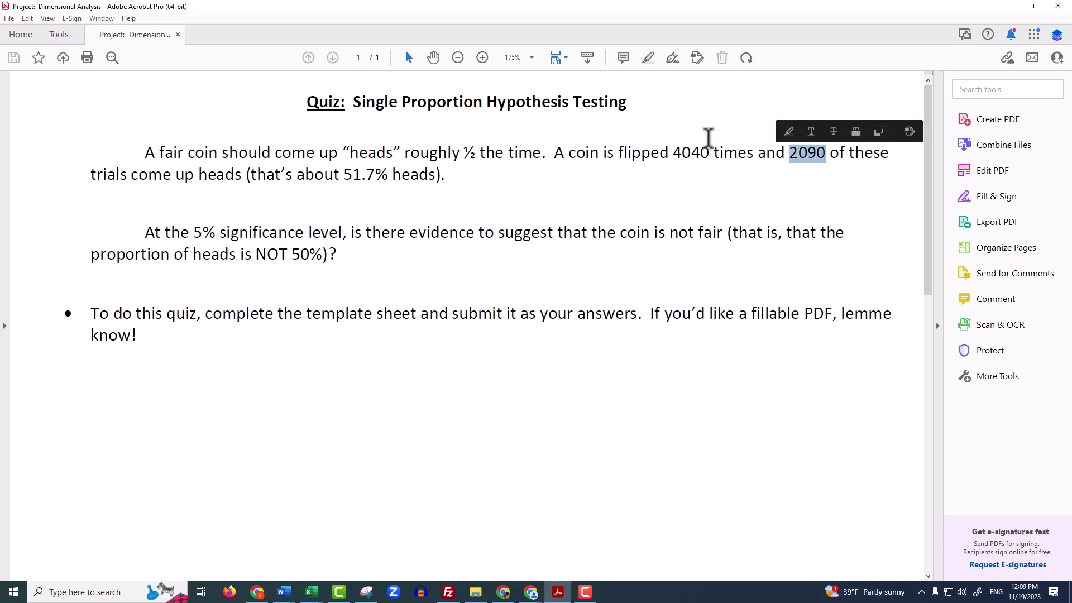
double_click(703, 146)
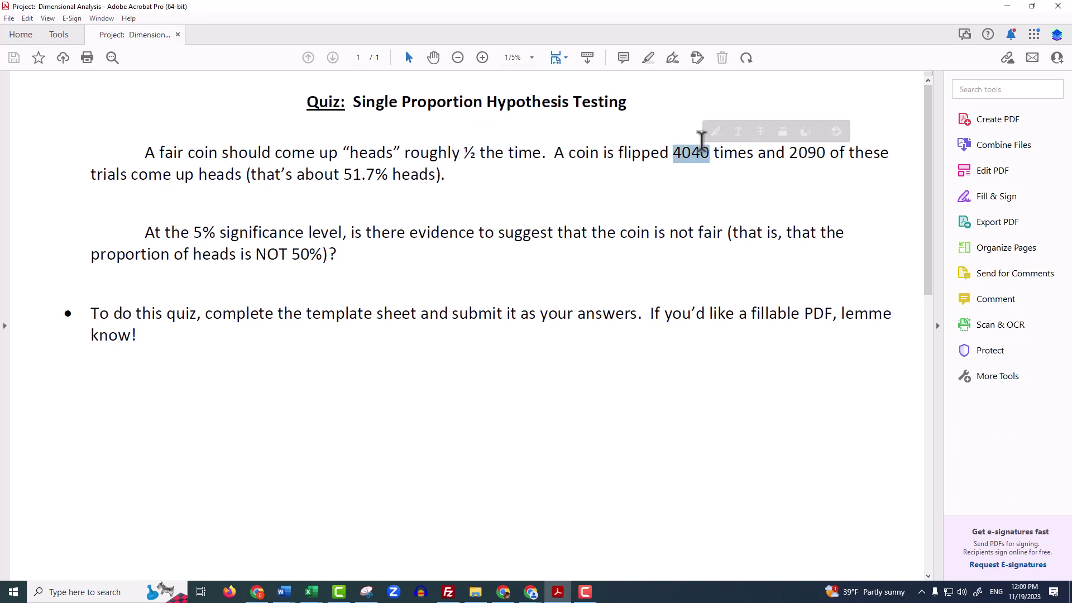
left_click_drag(343, 174, 386, 180)
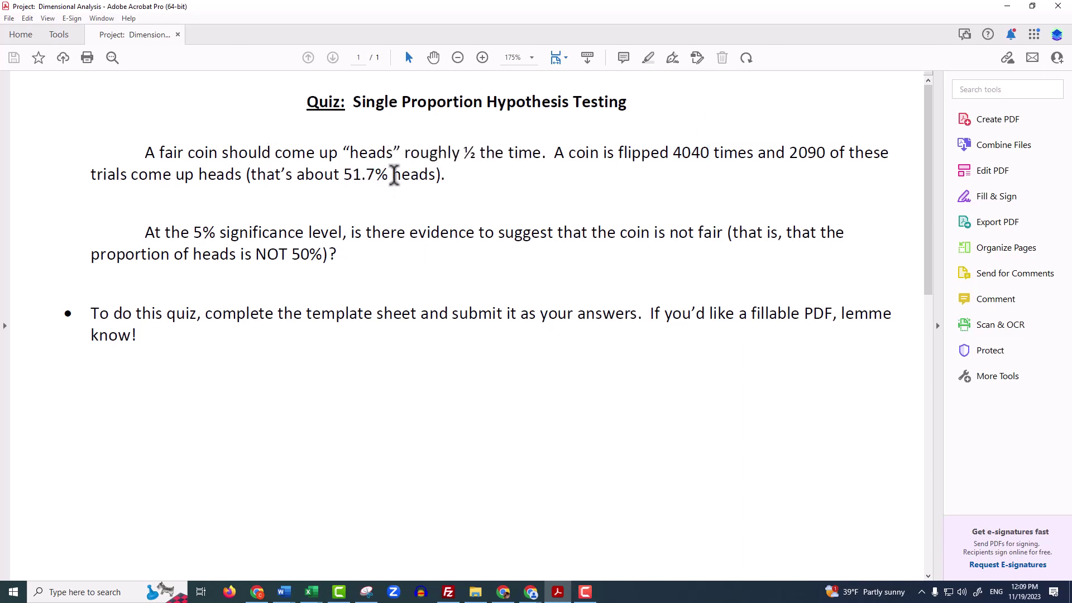
double_click(355, 171)
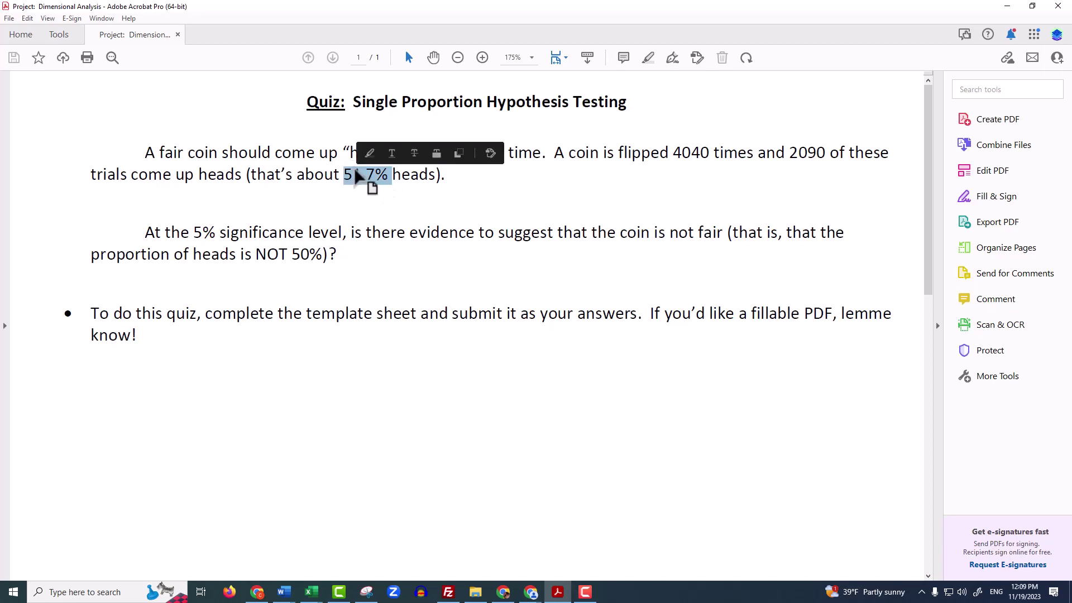
left_click(411, 255)
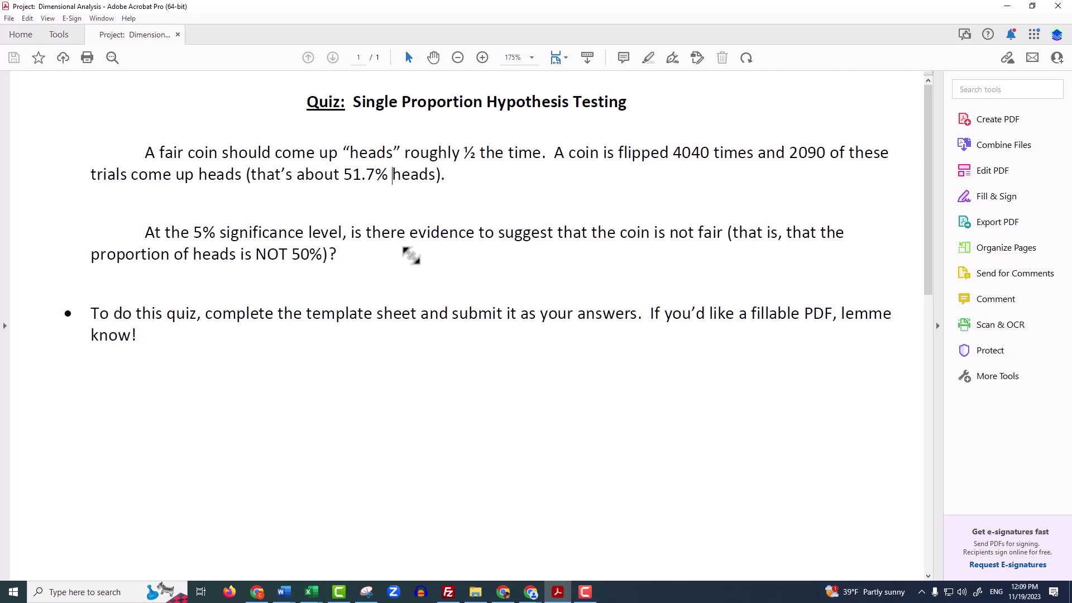
Step: In the Word template, make the p answer in question 1 red
mouse_move(284, 590)
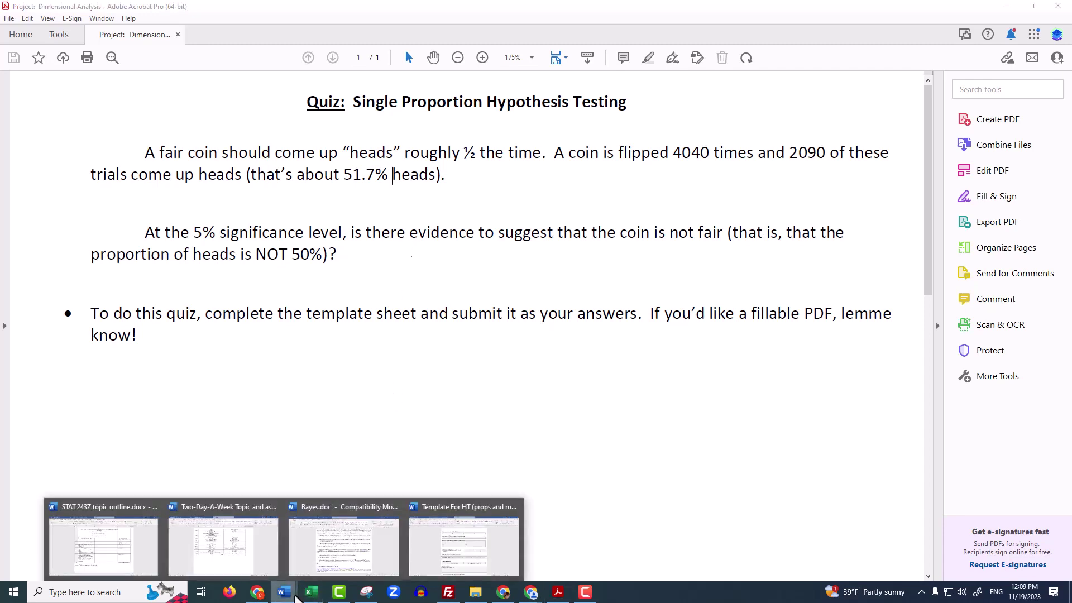
left_click(444, 530)
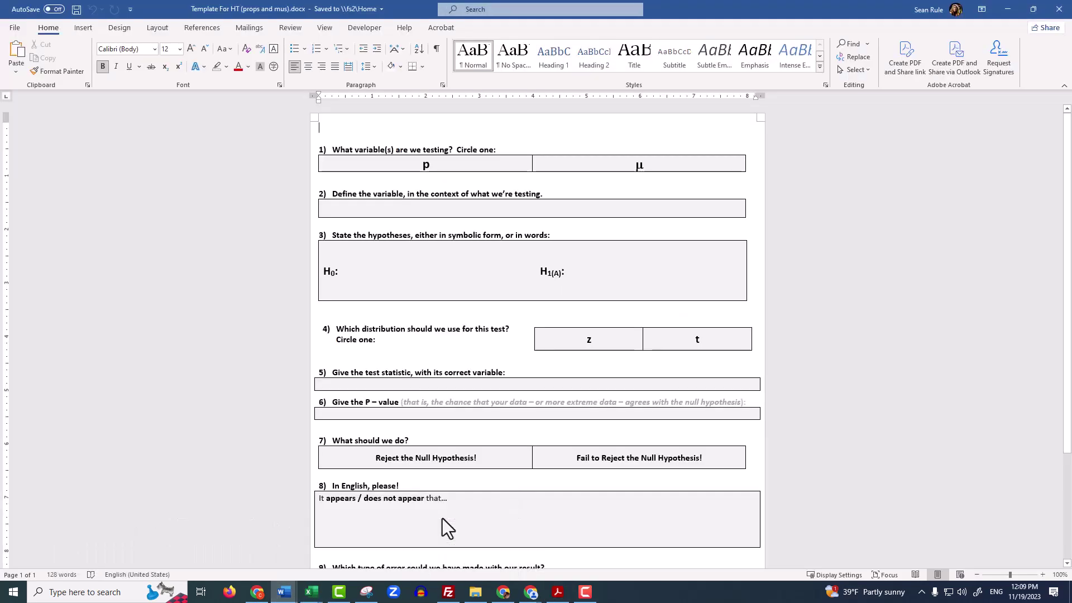
double_click(403, 160)
left_click(239, 66)
Step: Enter 'P = Percent of time this mystery coin flips heads' in question 2's box
left_click(502, 225)
left_click(417, 211)
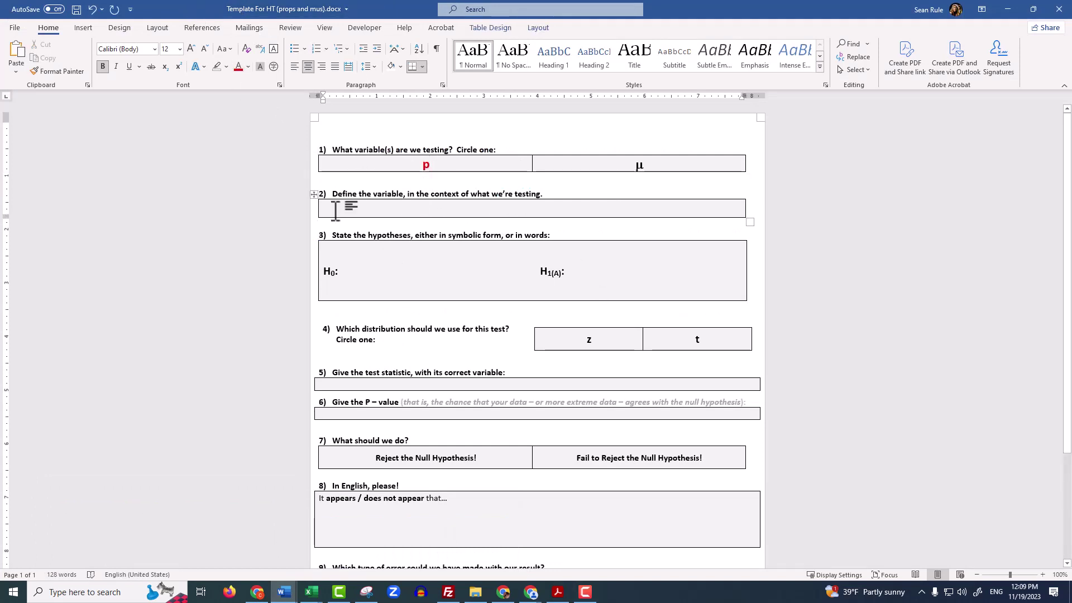
type("P ")
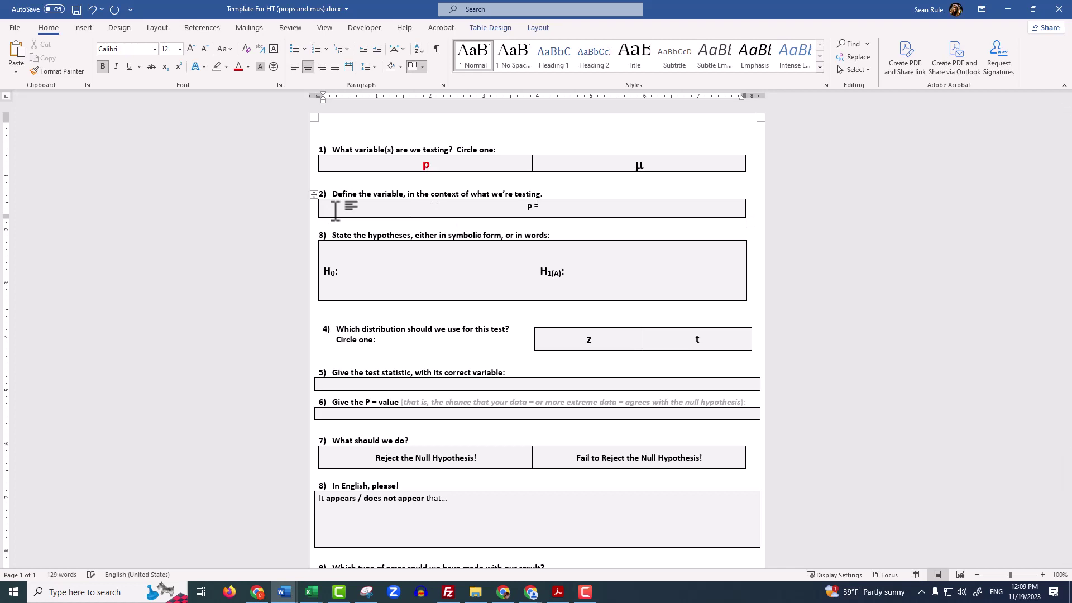
type("= Percent of time this")
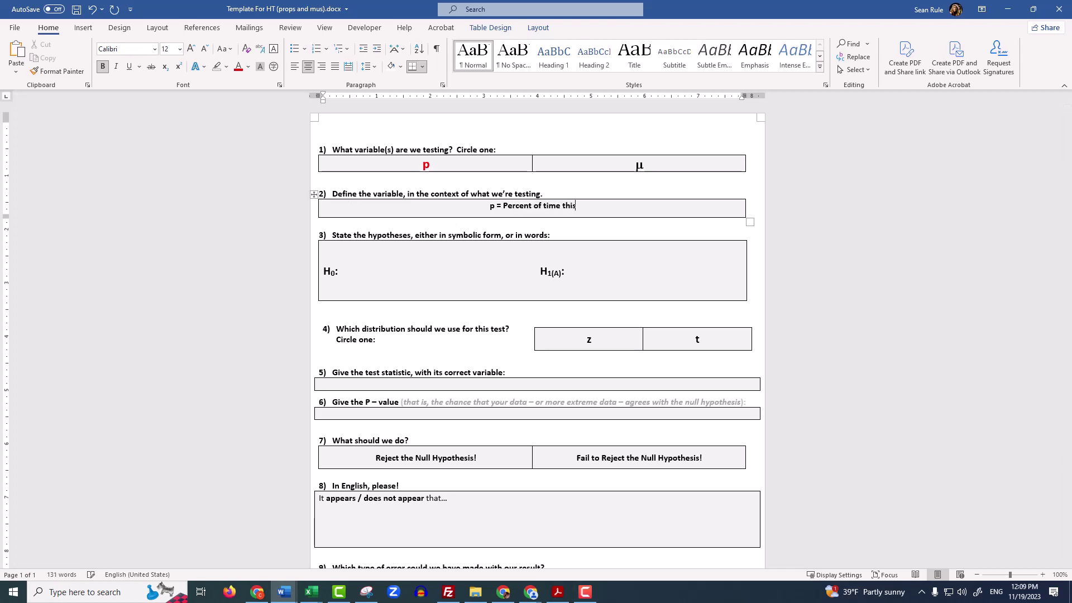
type(" mystery coin fli")
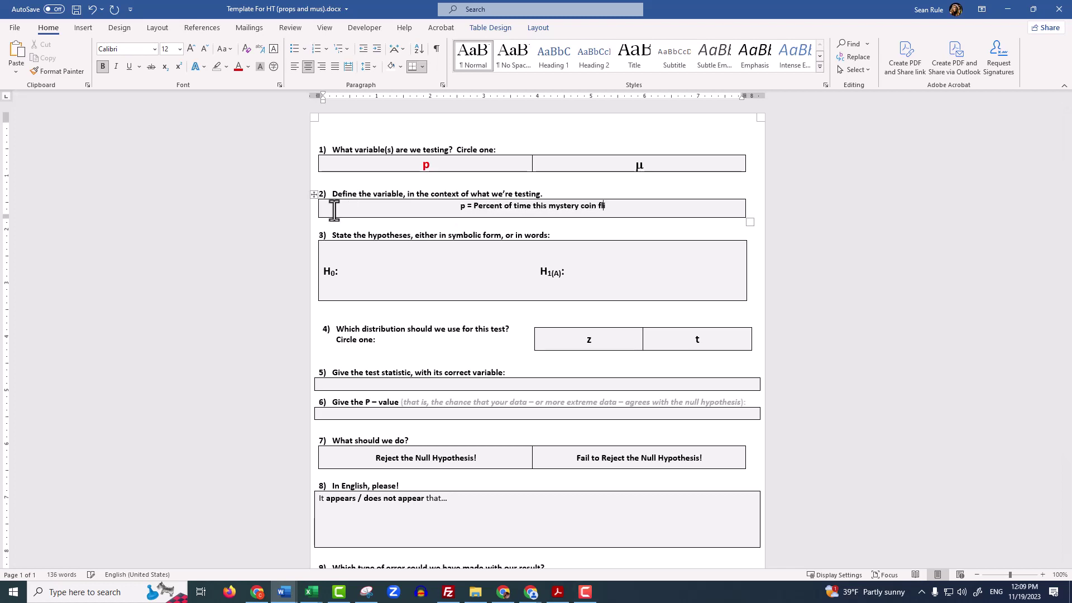
type("ps heads")
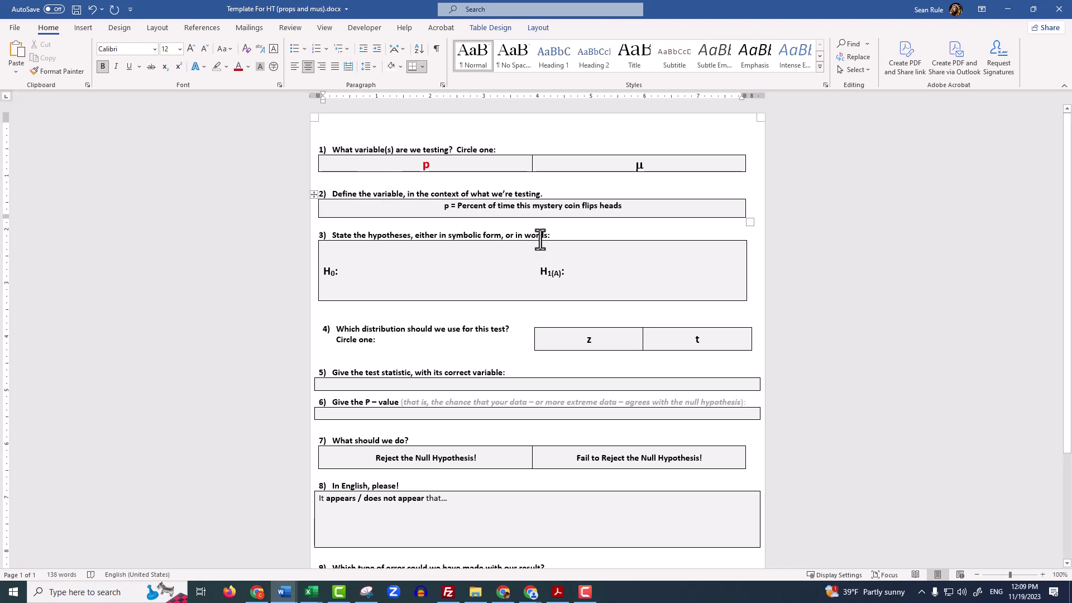
Step: Turn question 2's definition of p red
left_click_drag(625, 206, 445, 210)
left_click(239, 67)
left_click(373, 272)
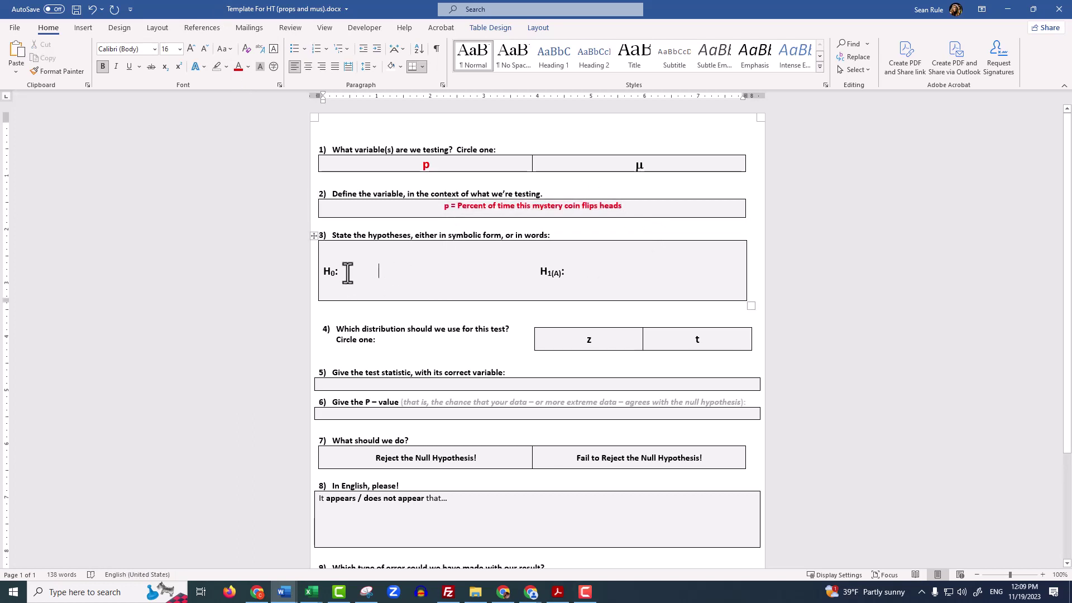
Step: Write the alternative hypothesis H1(A): p ≠ 0.5 using the not-equal symbol
left_click(567, 272)
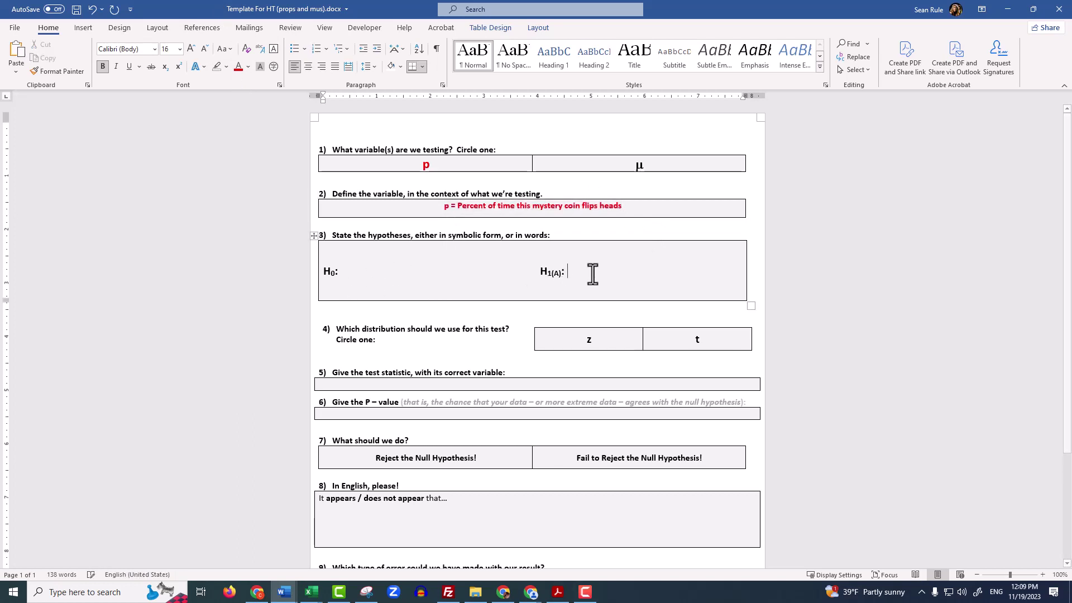
type("p")
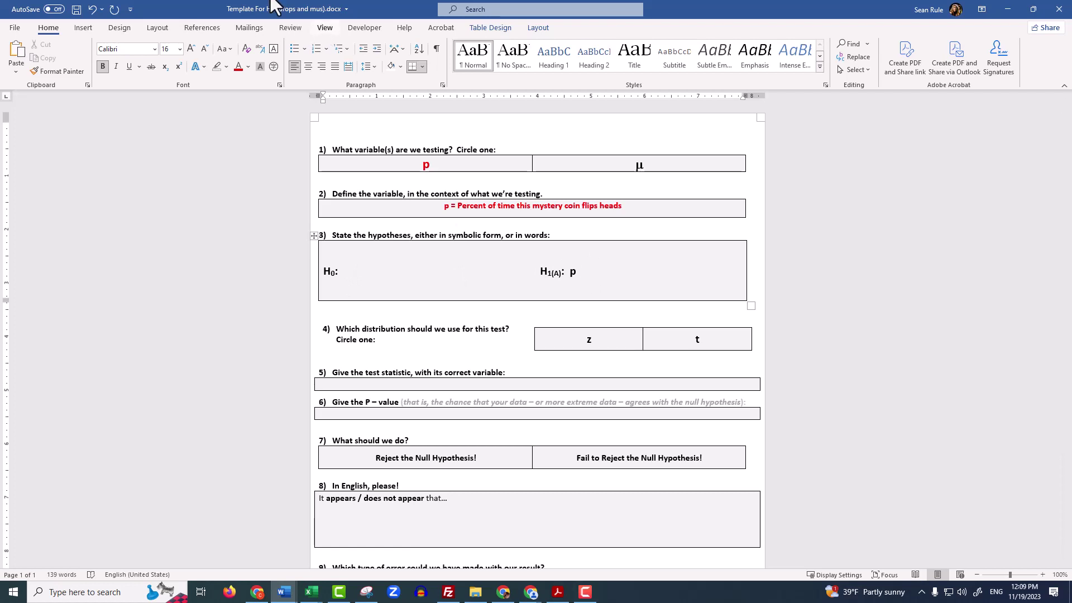
left_click(73, 27)
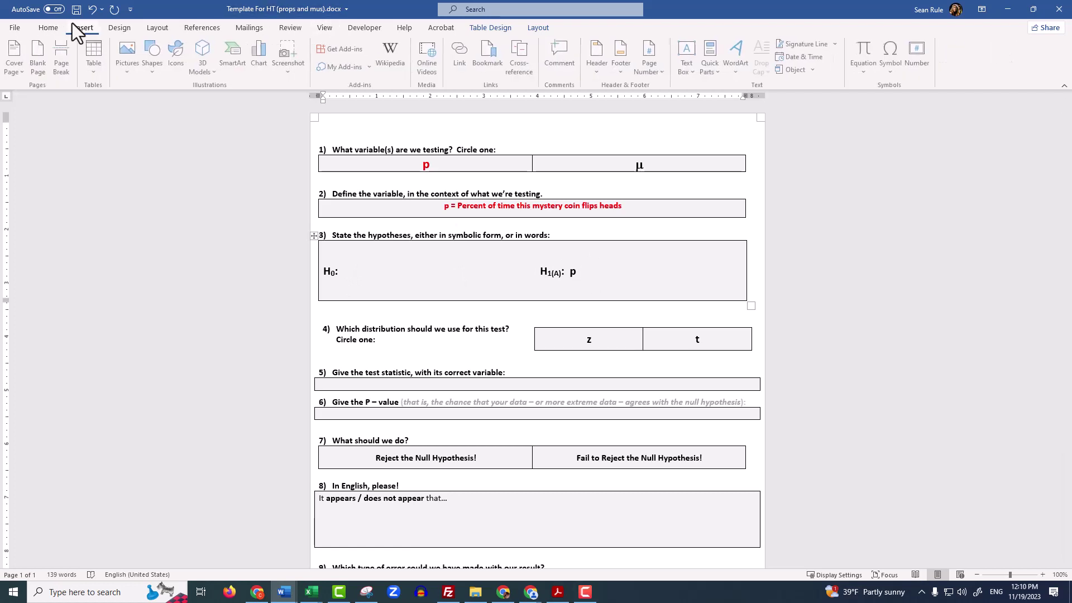
left_click(893, 73)
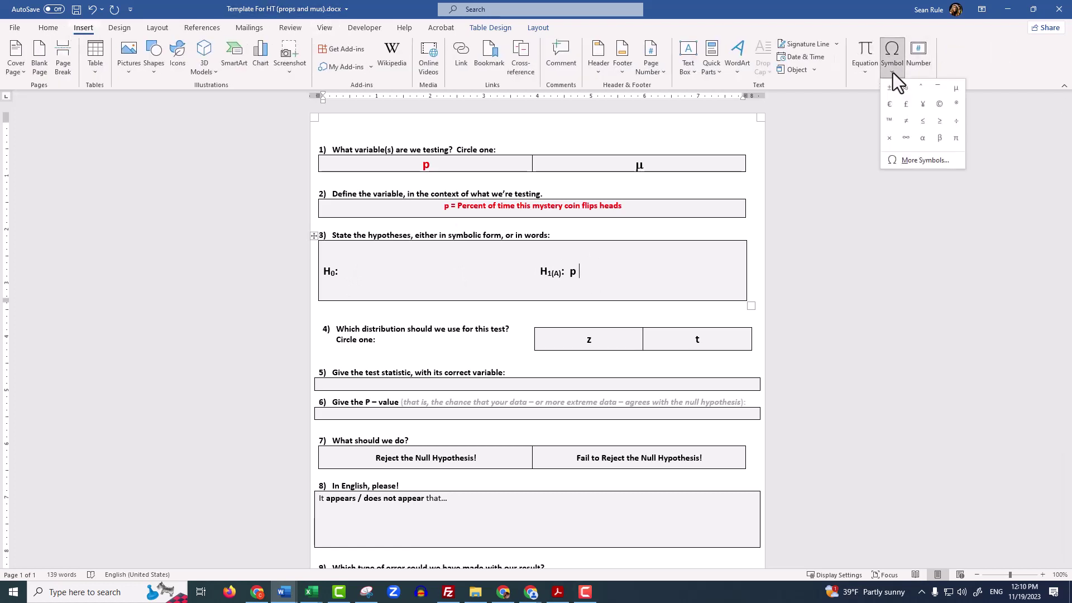
left_click(907, 115)
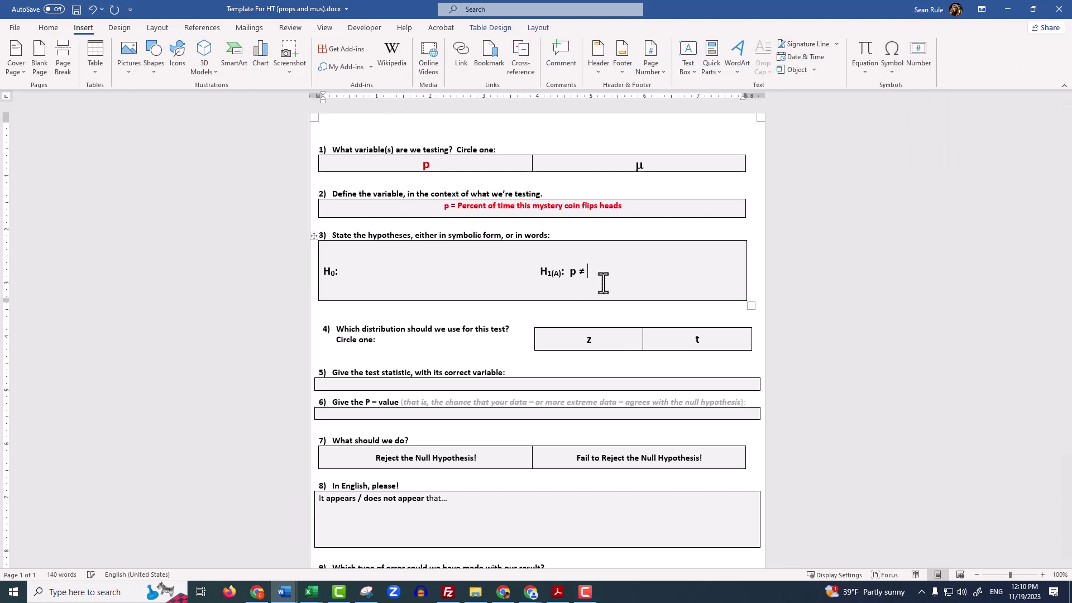
type("0.5")
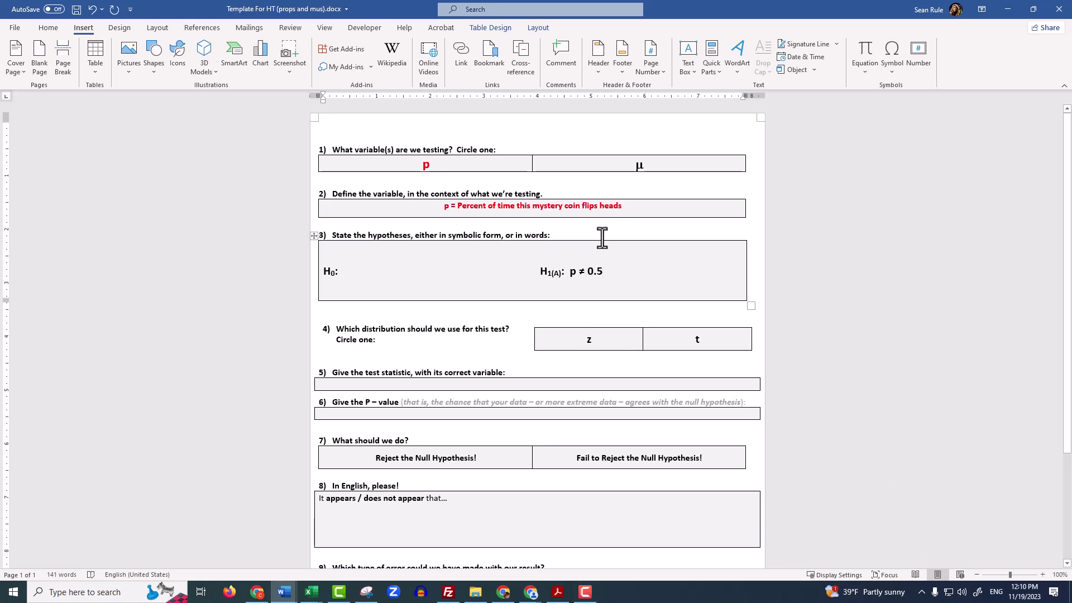
left_click_drag(617, 272, 567, 277)
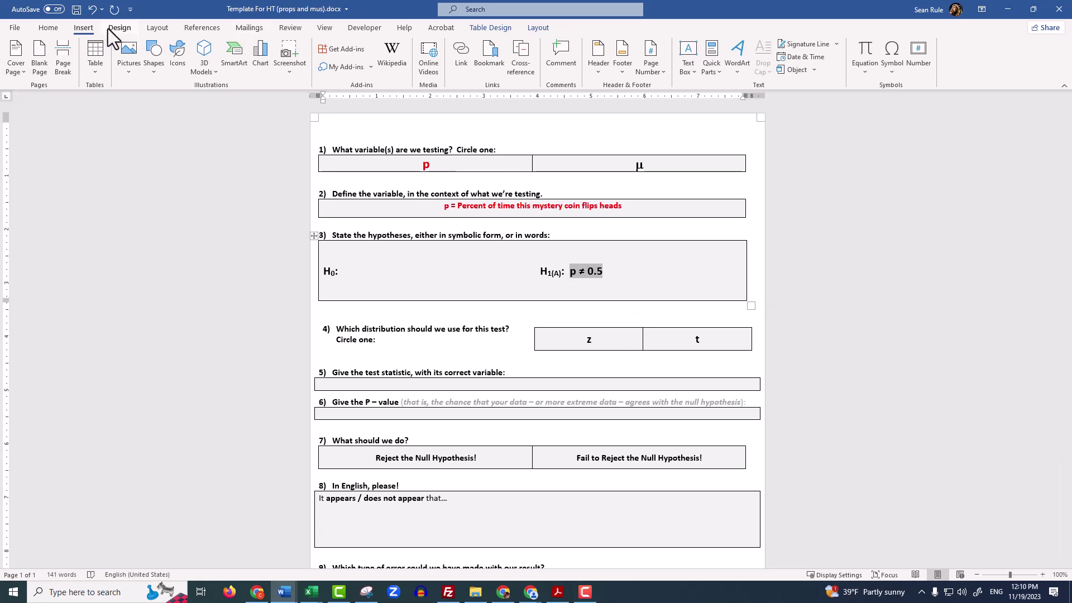
left_click(48, 28)
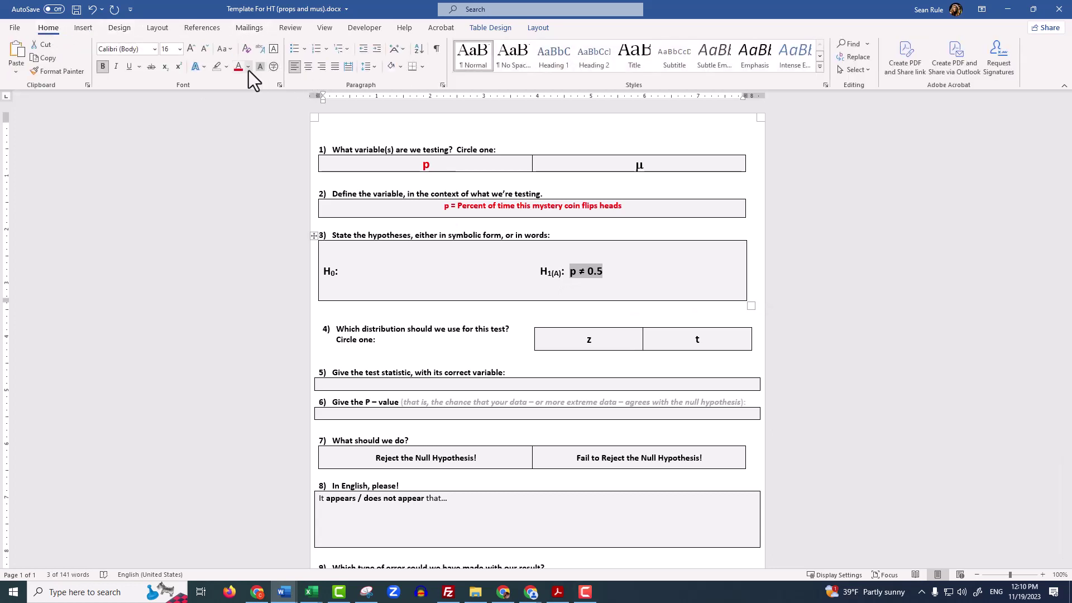
Step: Enter the null hypothesis H0: p = 0.5 and color it red
left_click(352, 270)
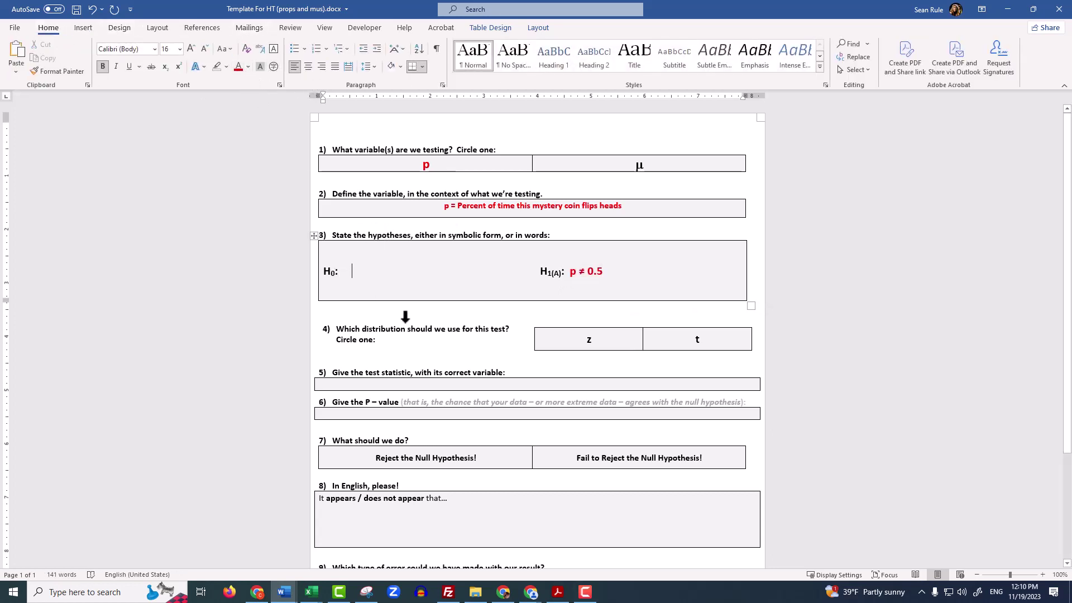
type("p = 05")
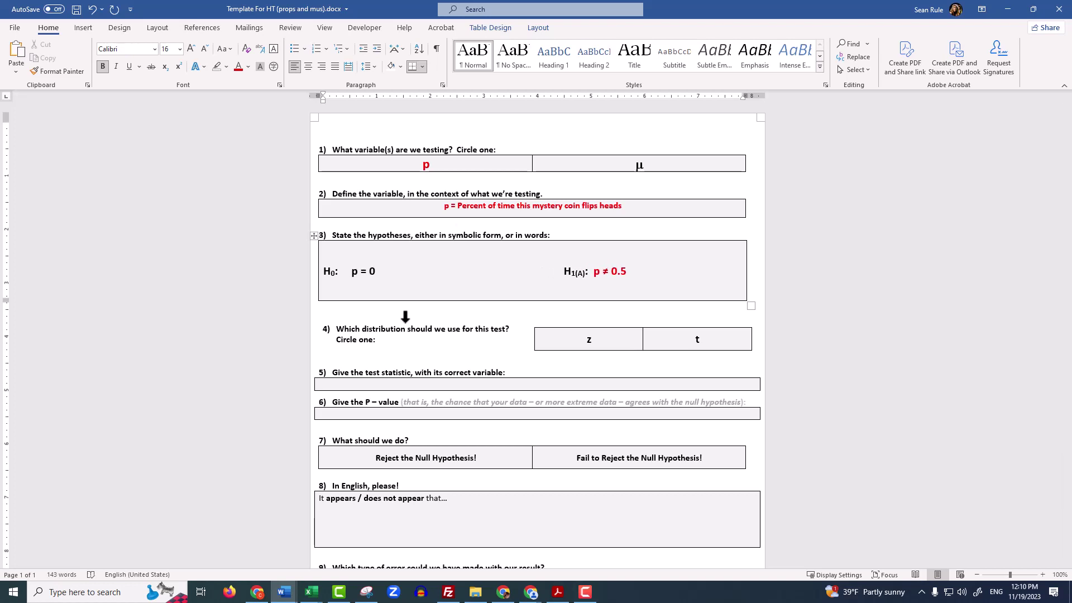
type(".")
key("shift+Left")
key("shift+Left")
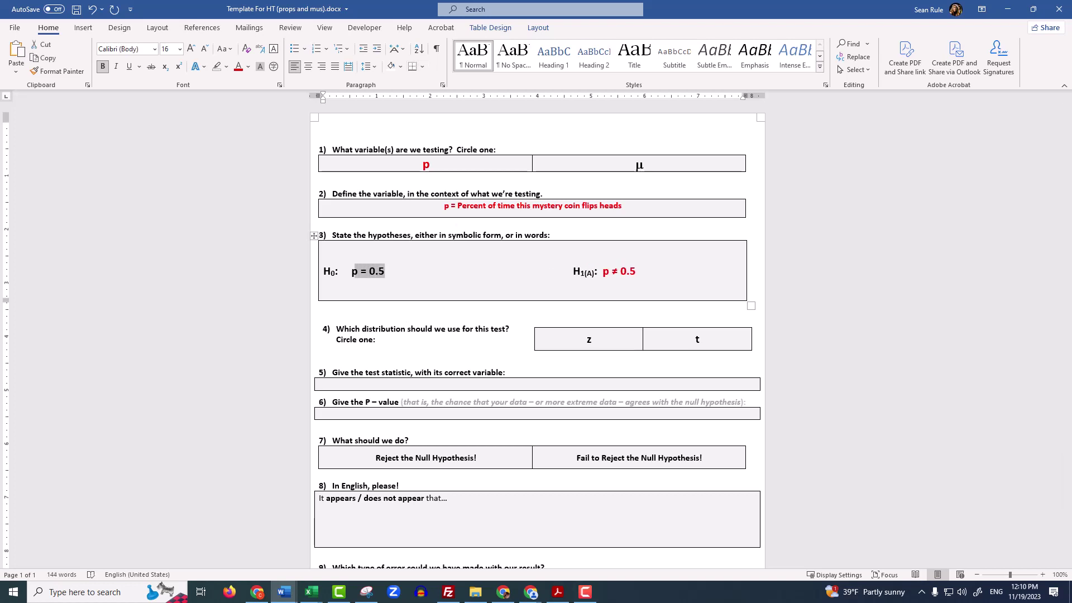
key("shift+Left")
key("shift+Left")
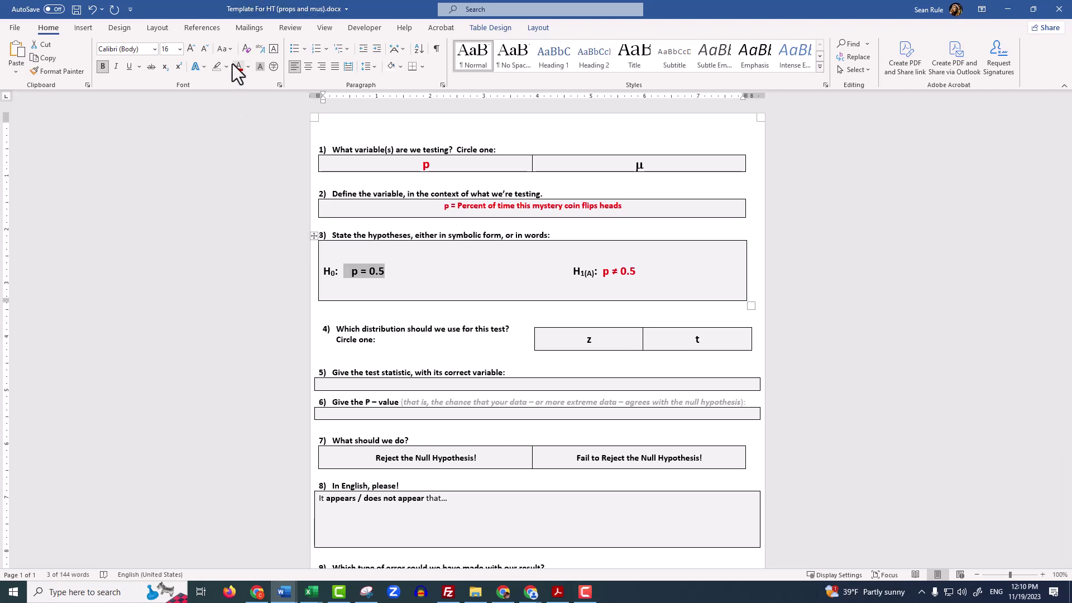
left_click(235, 65)
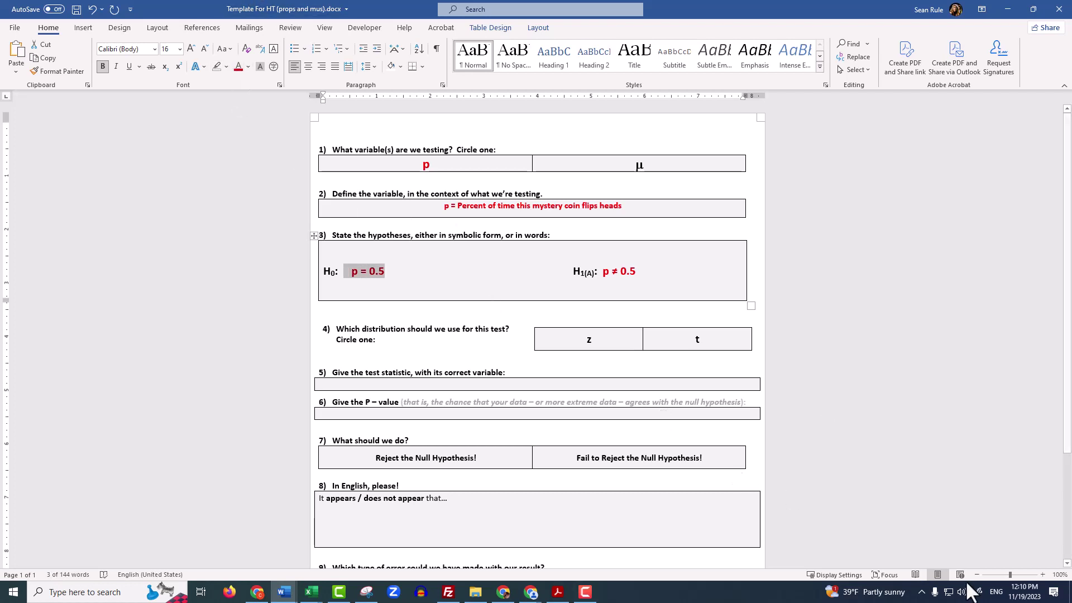
left_click(1043, 576)
left_click(1043, 575)
left_click(1043, 576)
left_click(1043, 575)
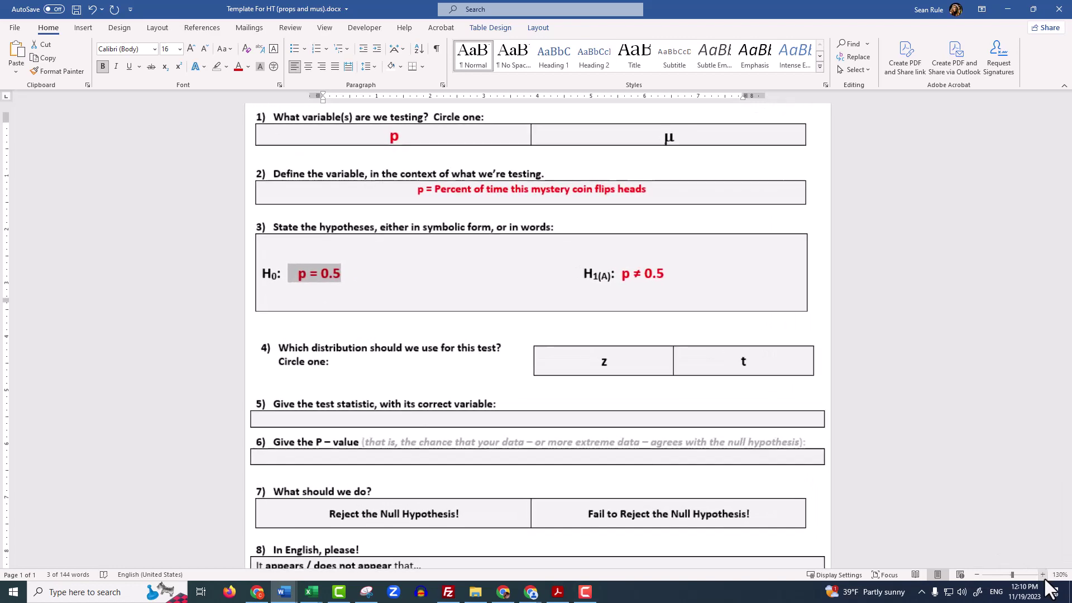
left_click(1042, 575)
left_click(1043, 574)
left_click(1042, 574)
left_click(1042, 575)
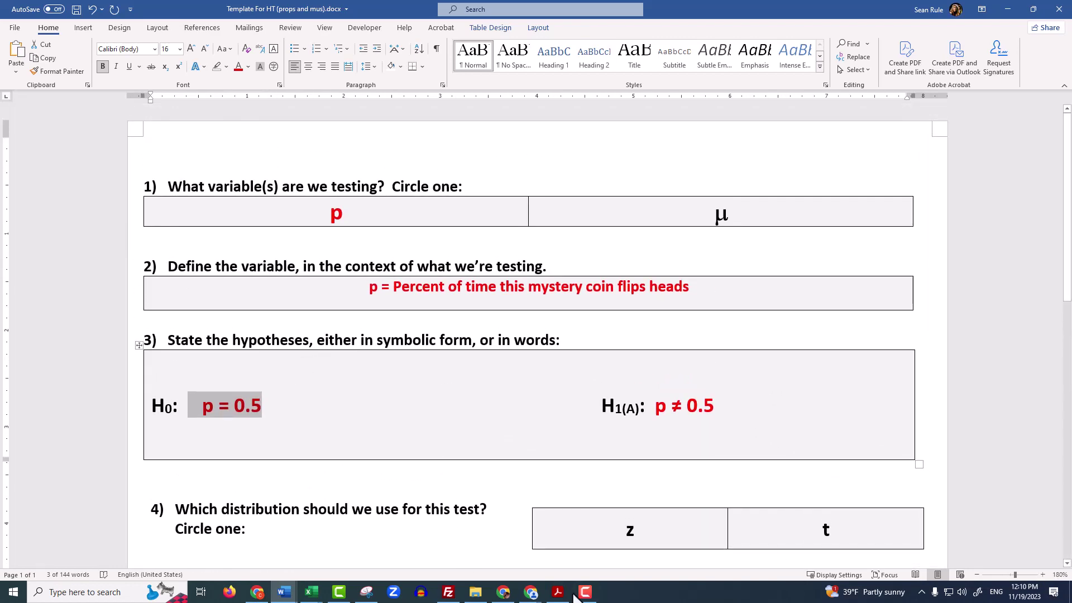
left_click(558, 592)
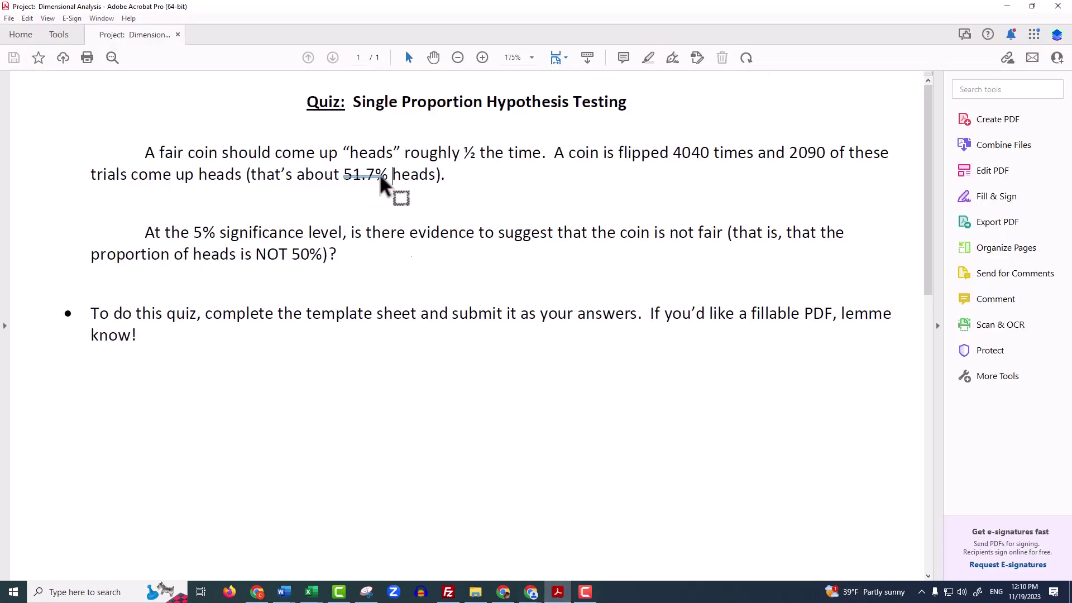
left_click_drag(389, 174, 347, 178)
left_click(366, 221)
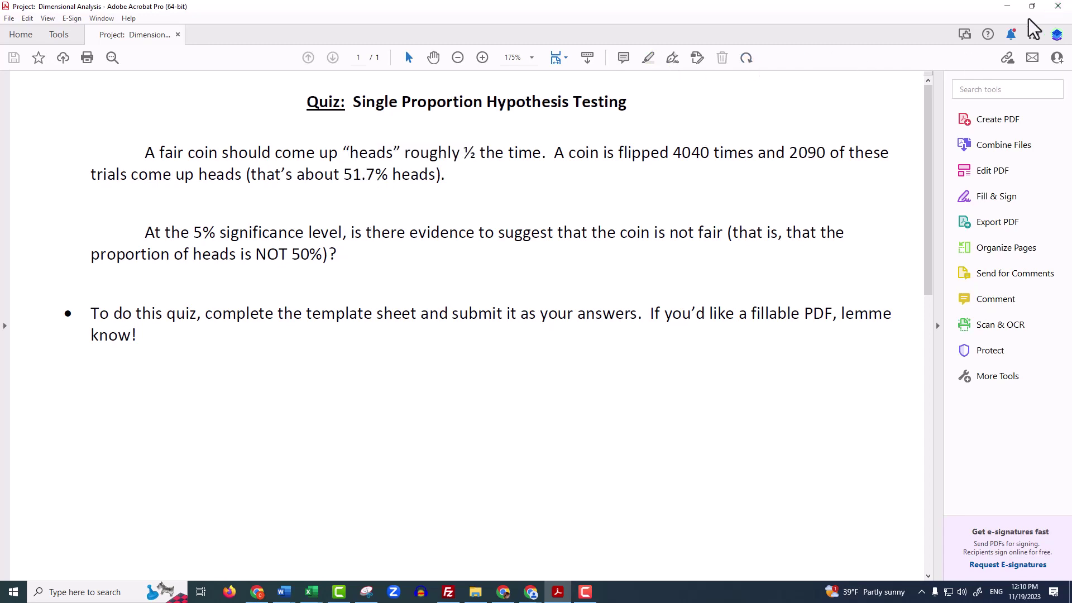
left_click(1009, 8)
left_click(684, 407)
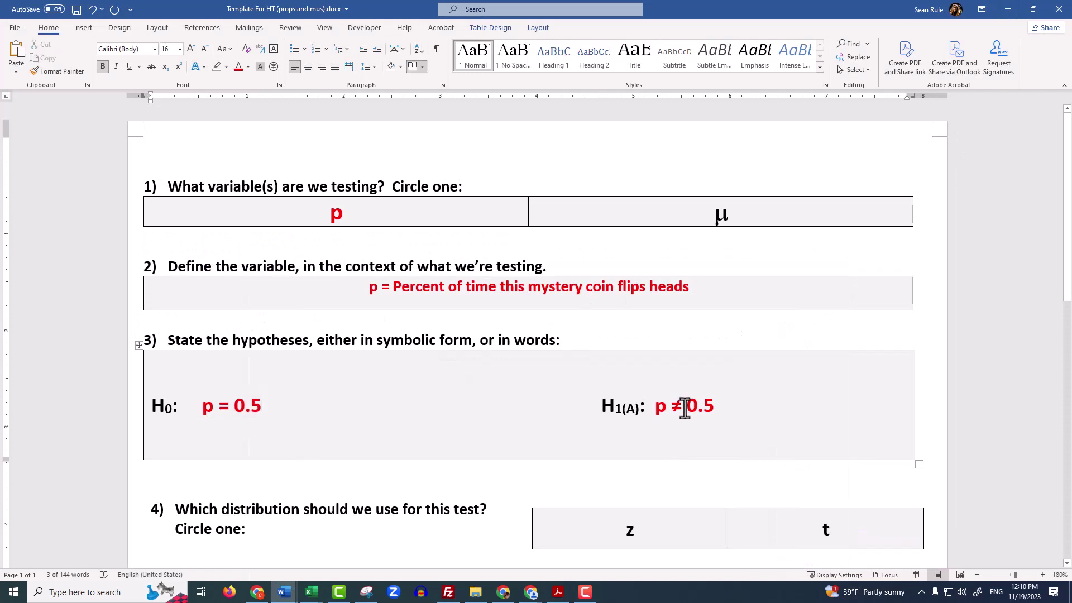
double_click(676, 406)
type(">")
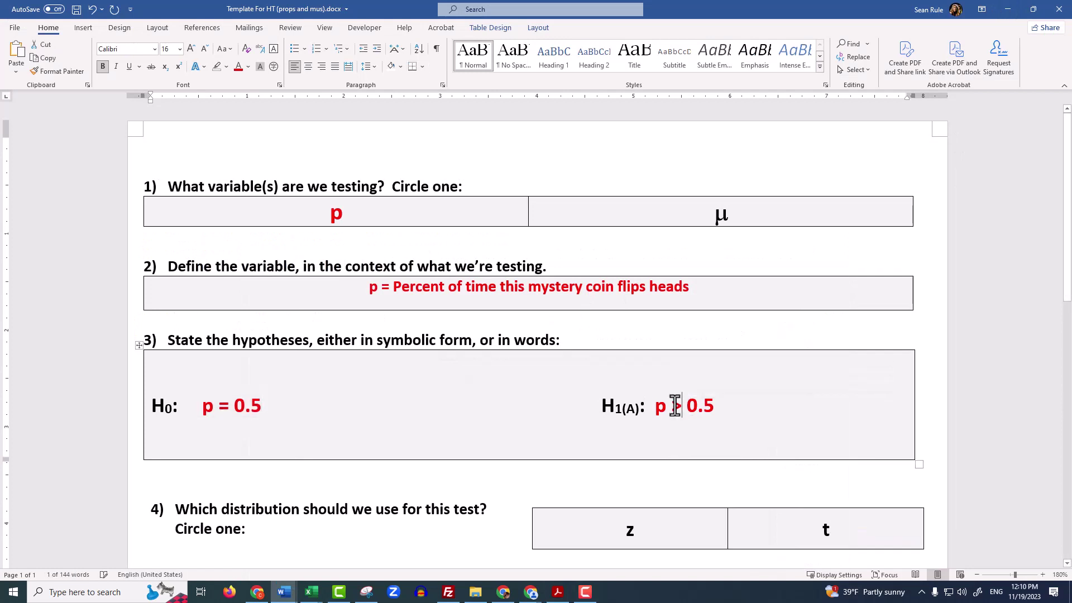
double_click(222, 404)
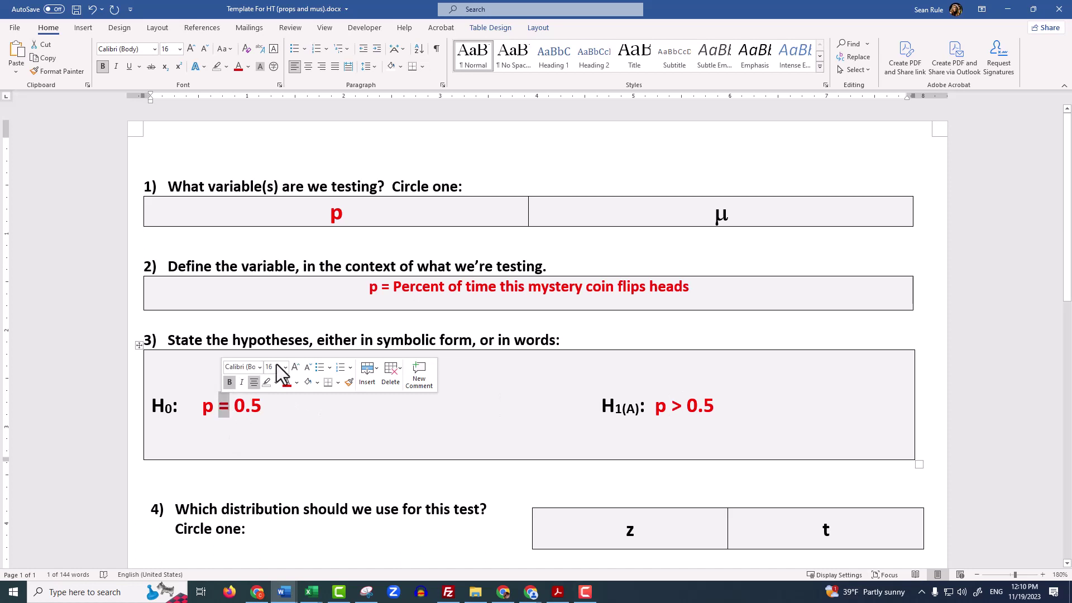
left_click(87, 28)
left_click(883, 72)
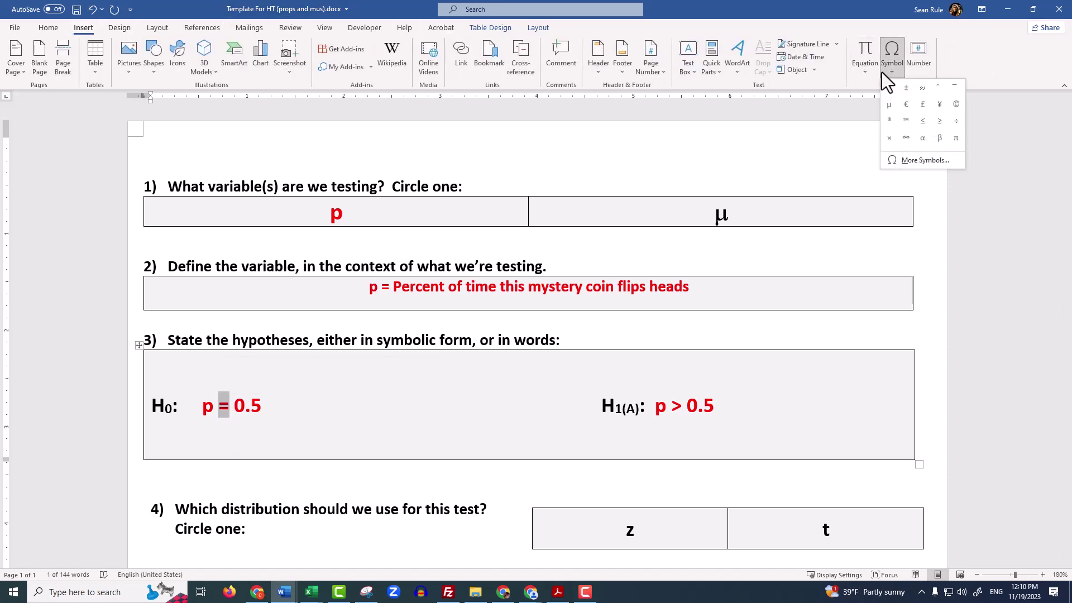
left_click(923, 120)
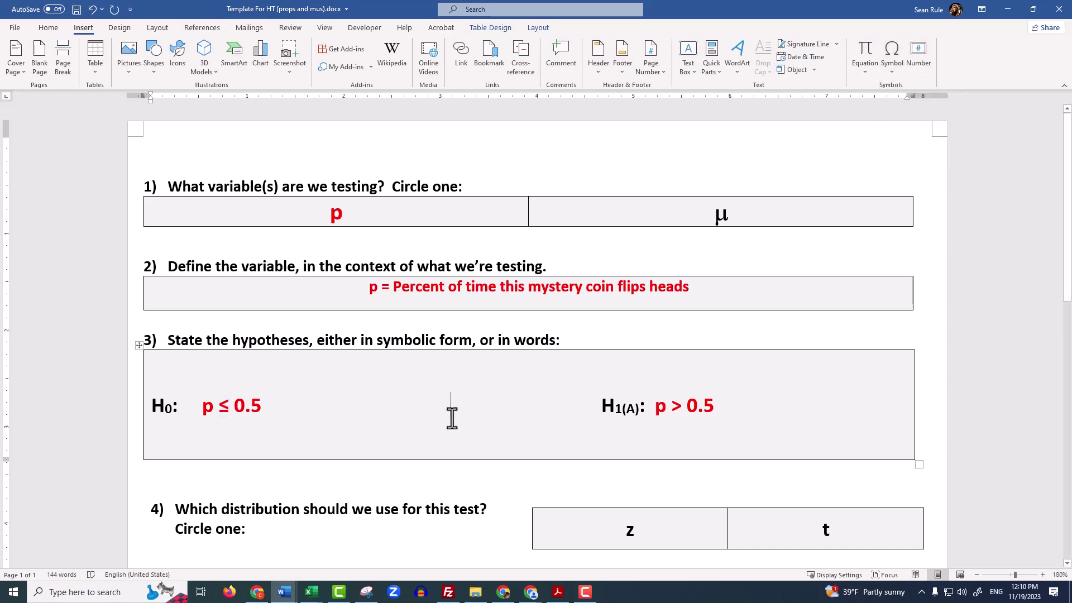
left_click(560, 593)
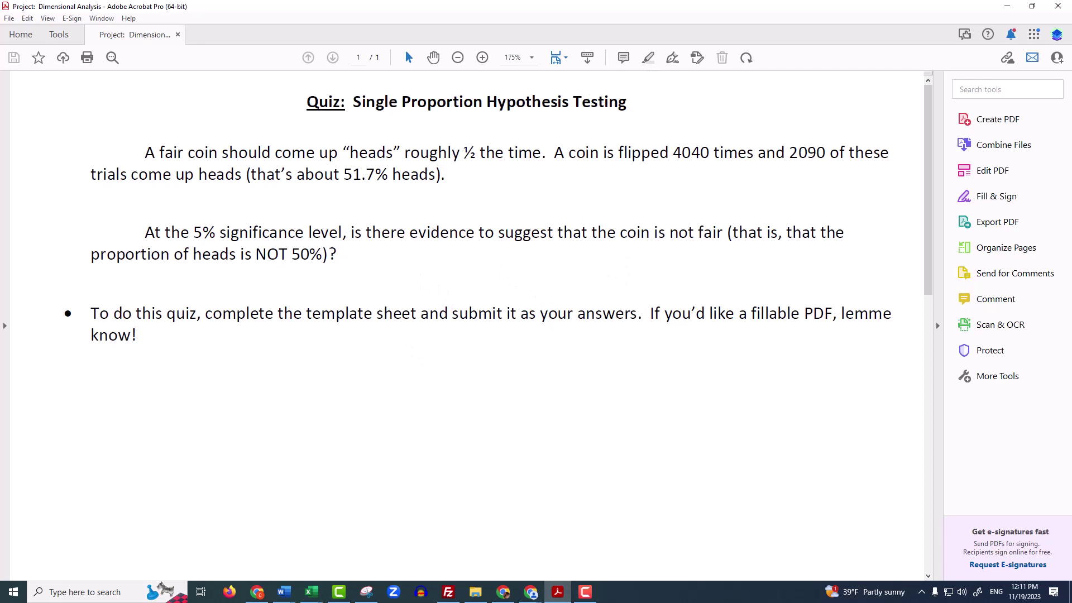
left_click(1007, 6)
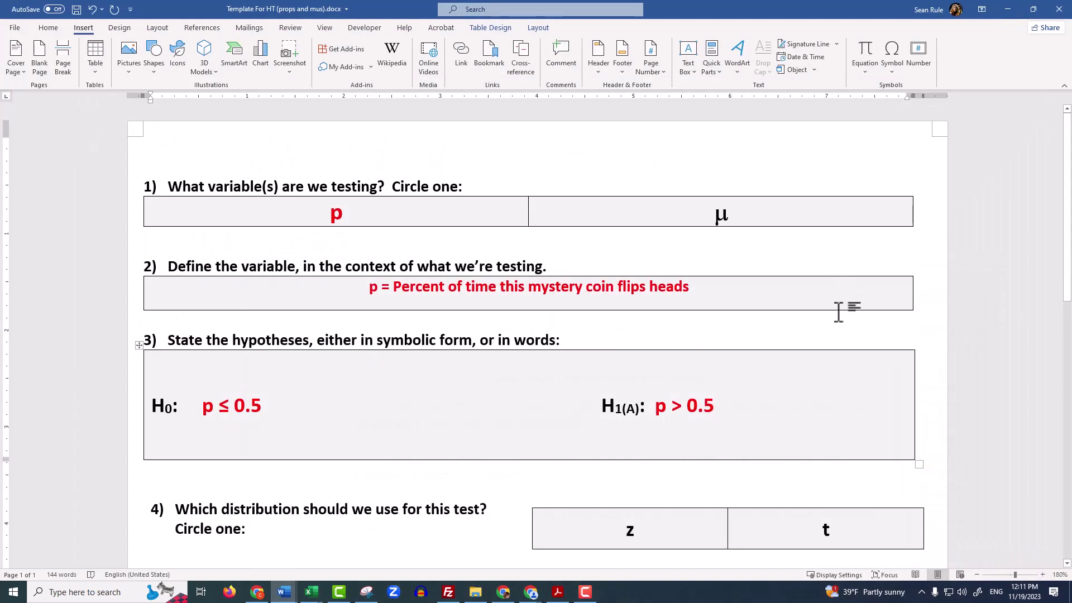
key("ctrl+z")
key("ctrl+z")
key("ctrl+z")
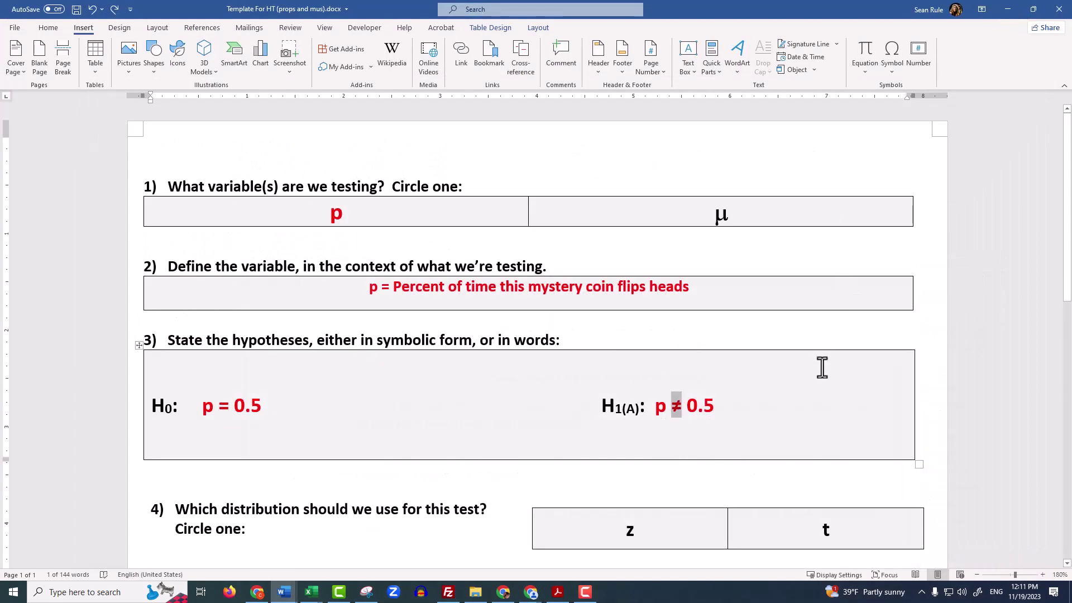
Step: Select the z choice in question 4 and give it red font color
scroll(812, 370, "down", 3)
double_click(630, 391)
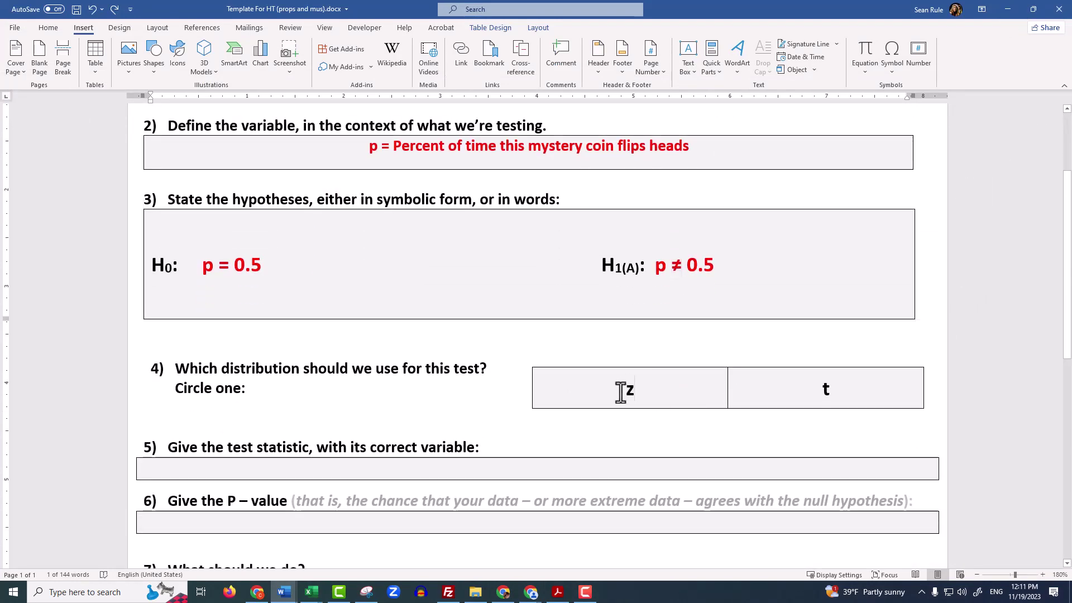
left_click(48, 27)
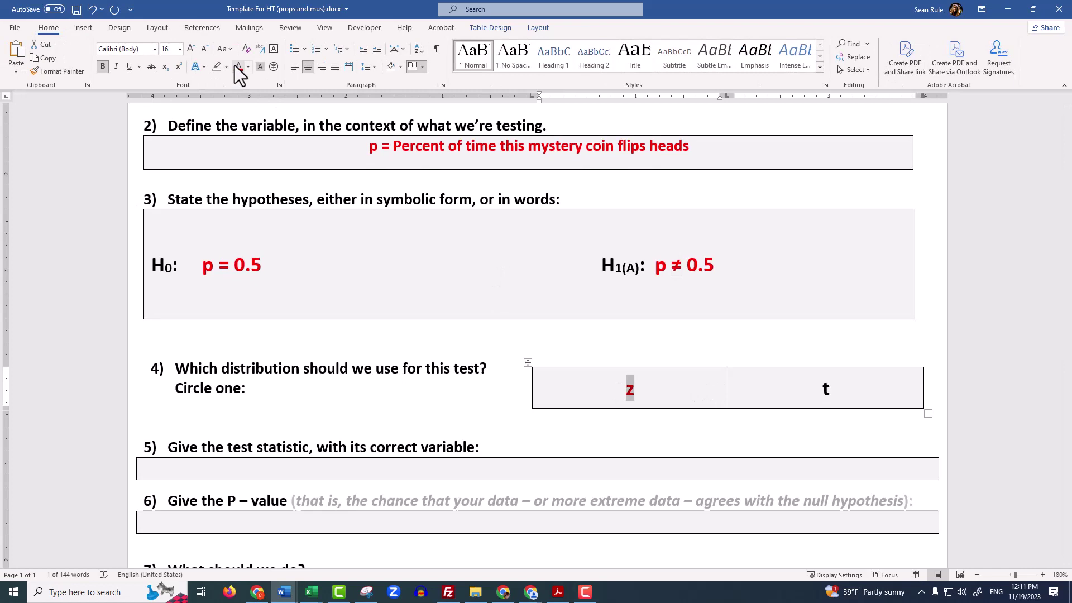
scroll(363, 363, "down", 4)
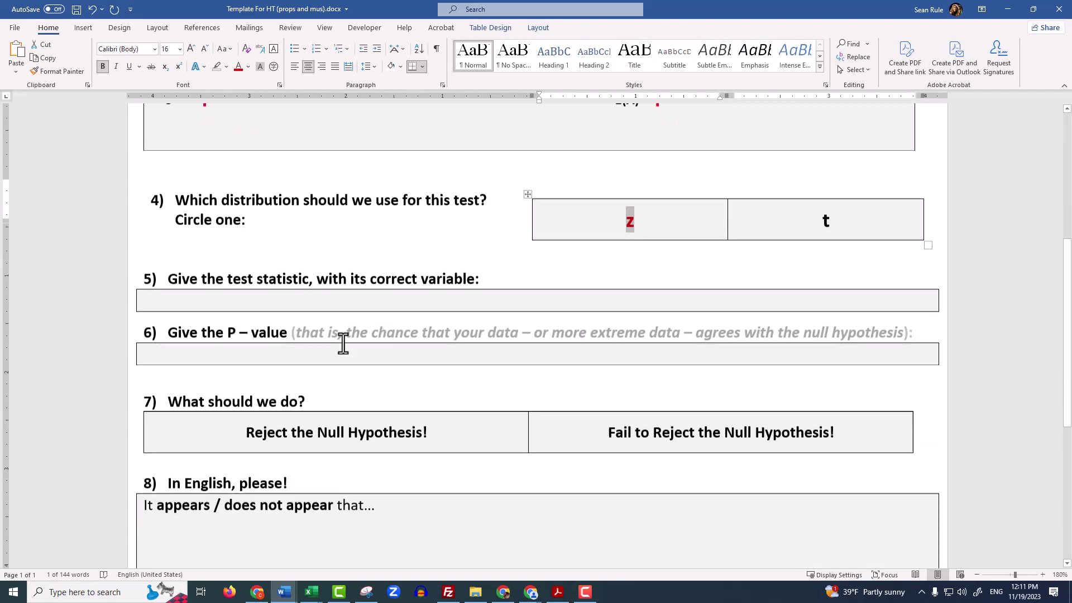
left_click(246, 315)
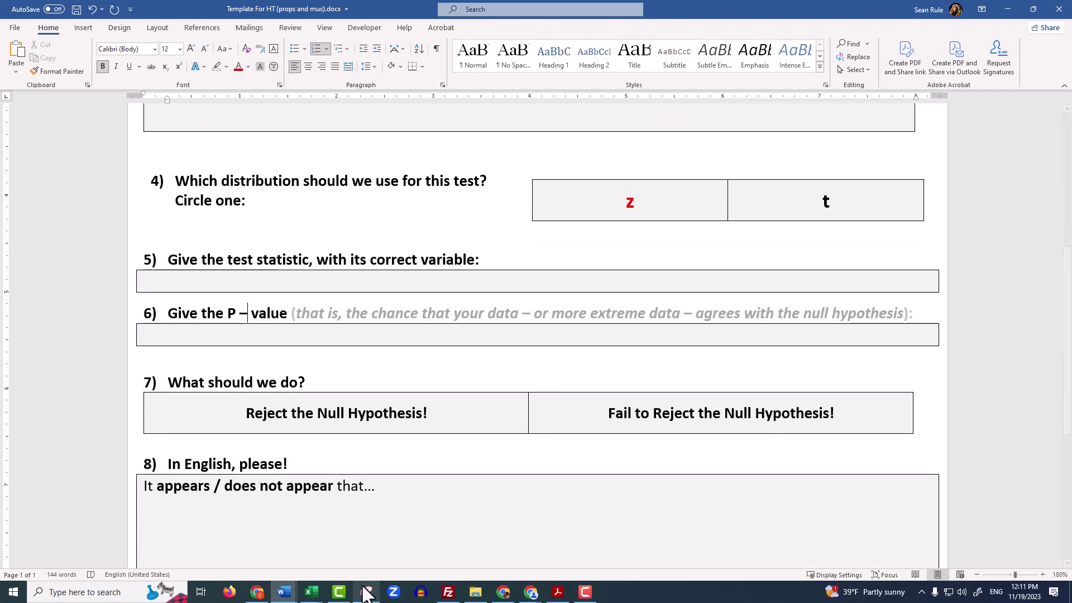
Step: Enter 2090 heads, 4040 flips and null proportion 0.5 in the Excel workbook
mouse_move(320, 590)
left_click(371, 546)
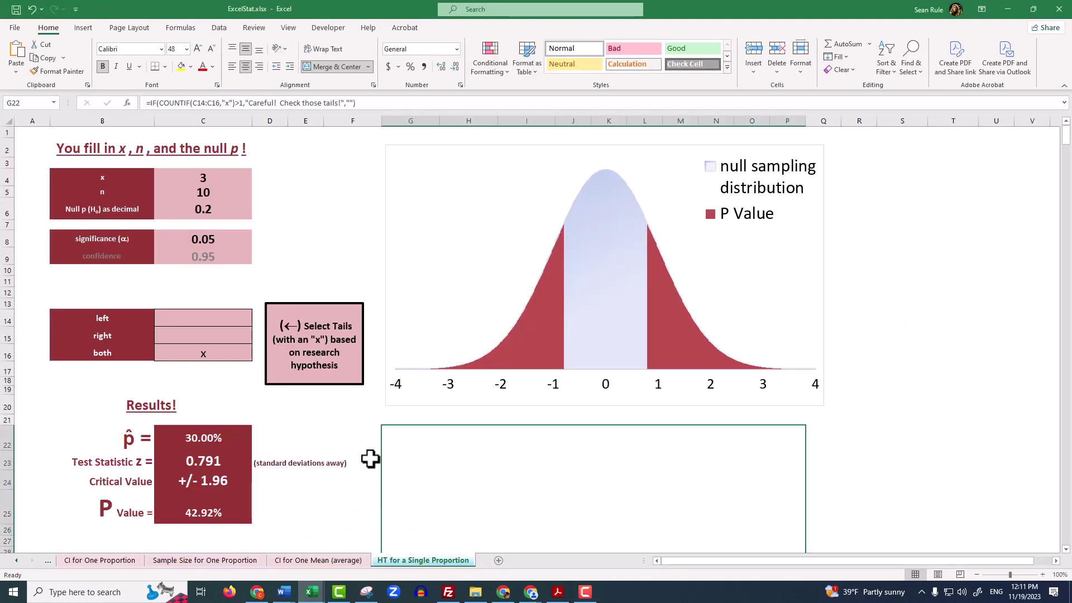
left_click(190, 172)
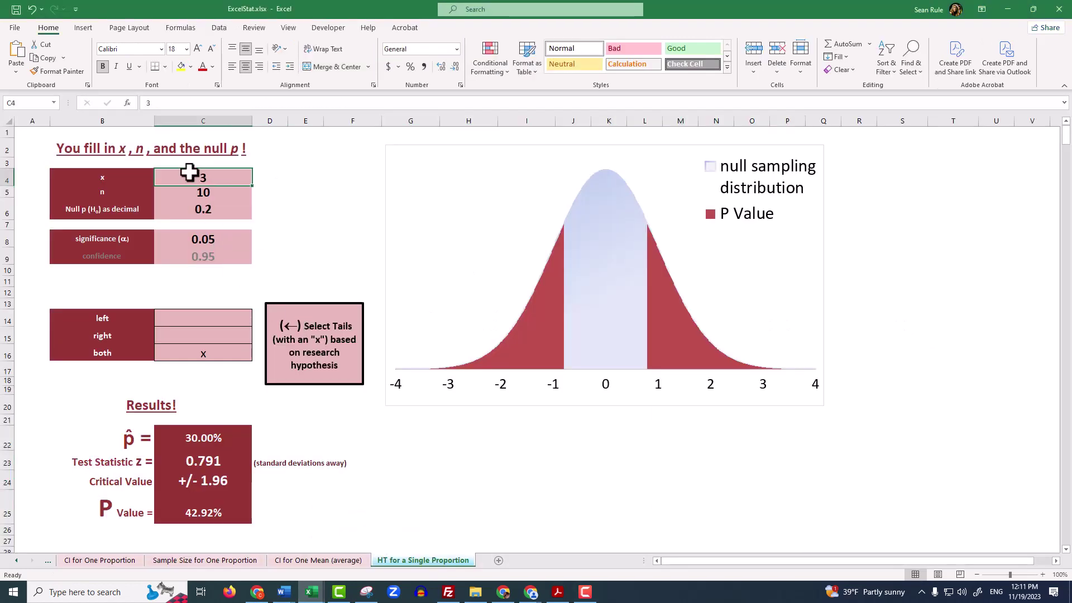
type("2090")
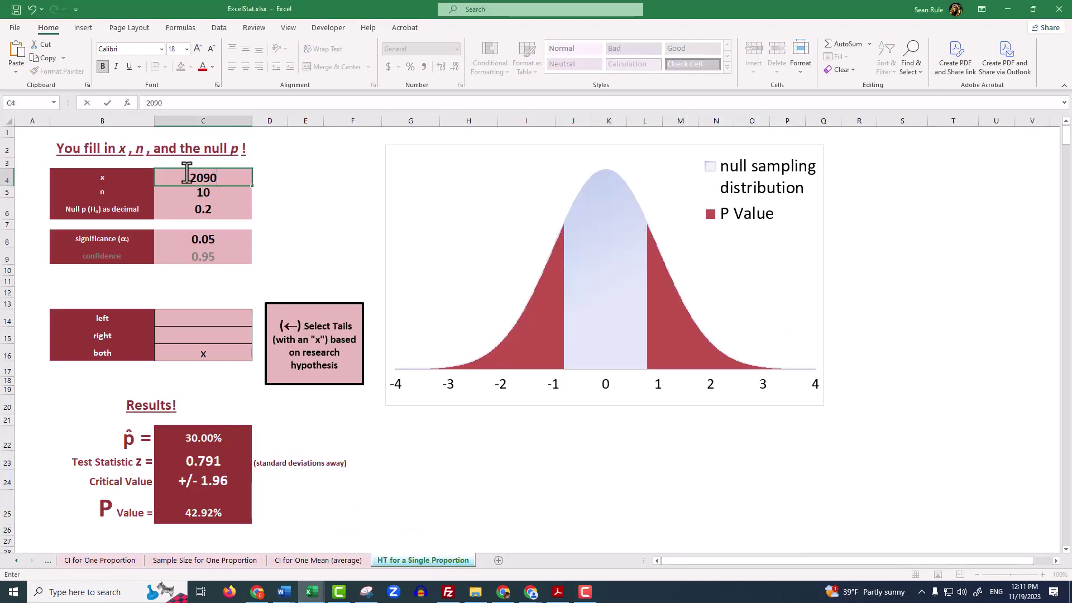
key("Return")
type("4040")
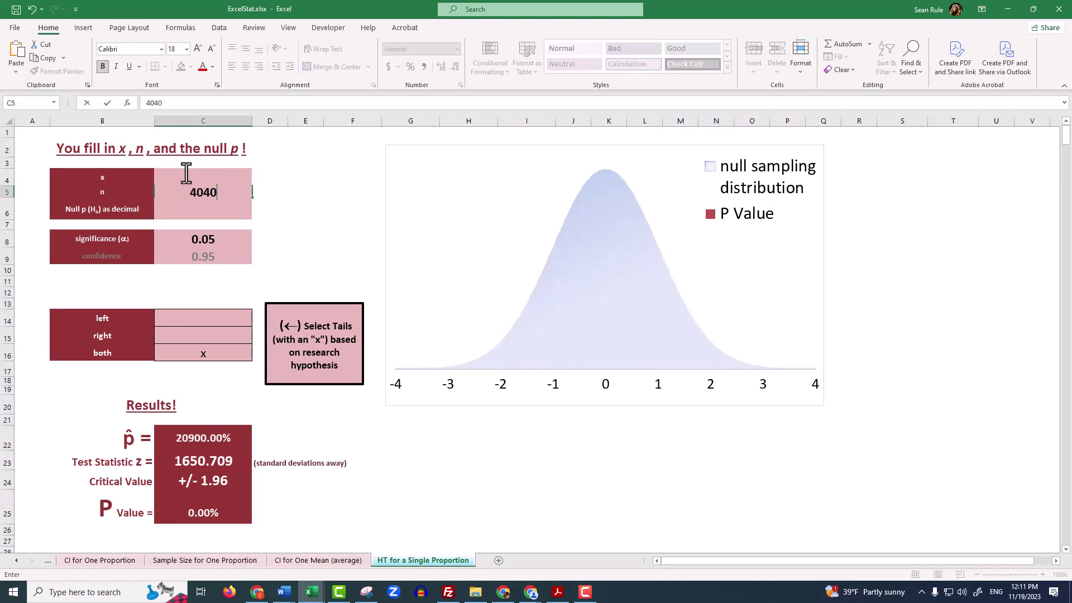
key("Return")
type("0.5")
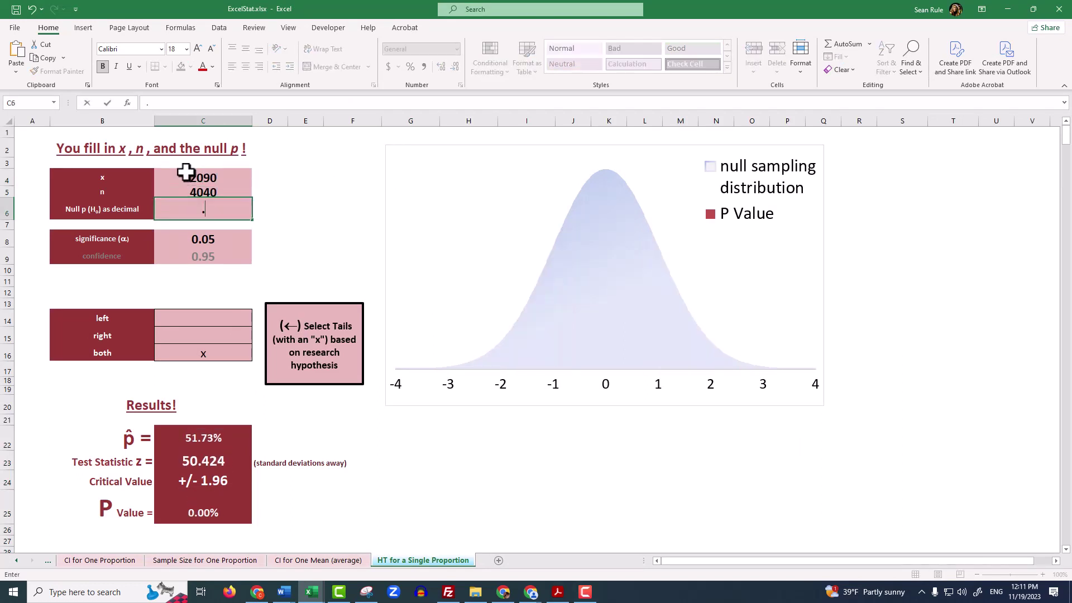
key("Return")
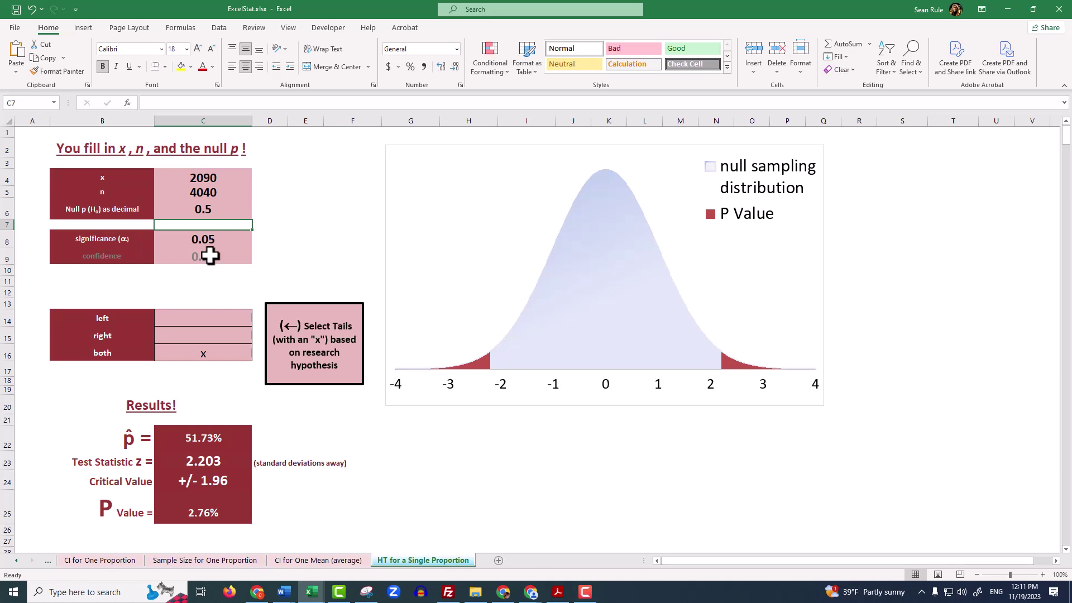
Step: Check the 0.05 significance level, two-tailed setting, sample proportion, critical value and z formulas
left_click(202, 240)
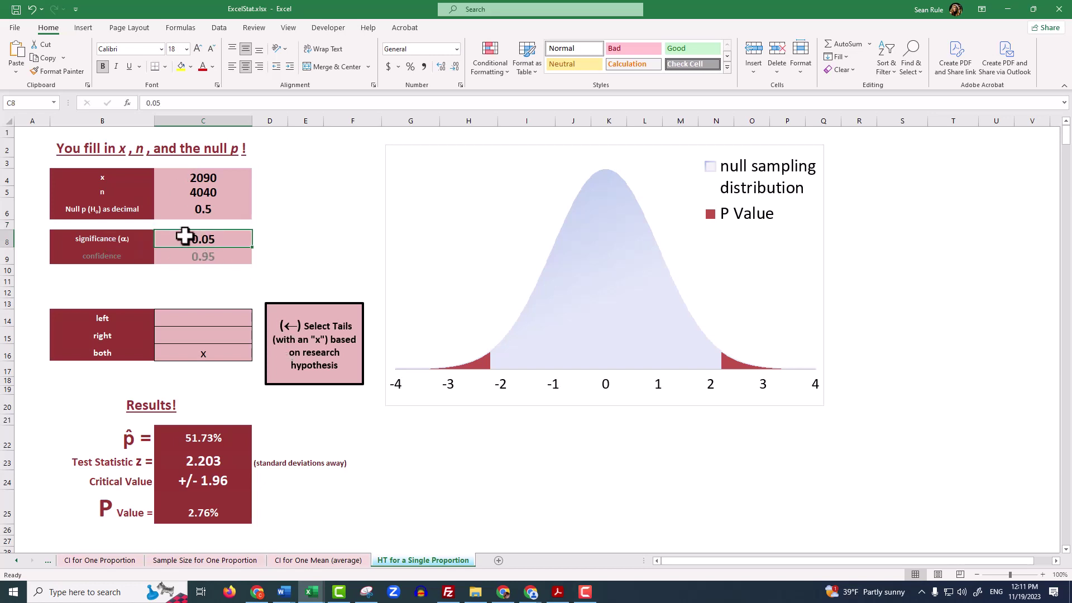
left_click(188, 257)
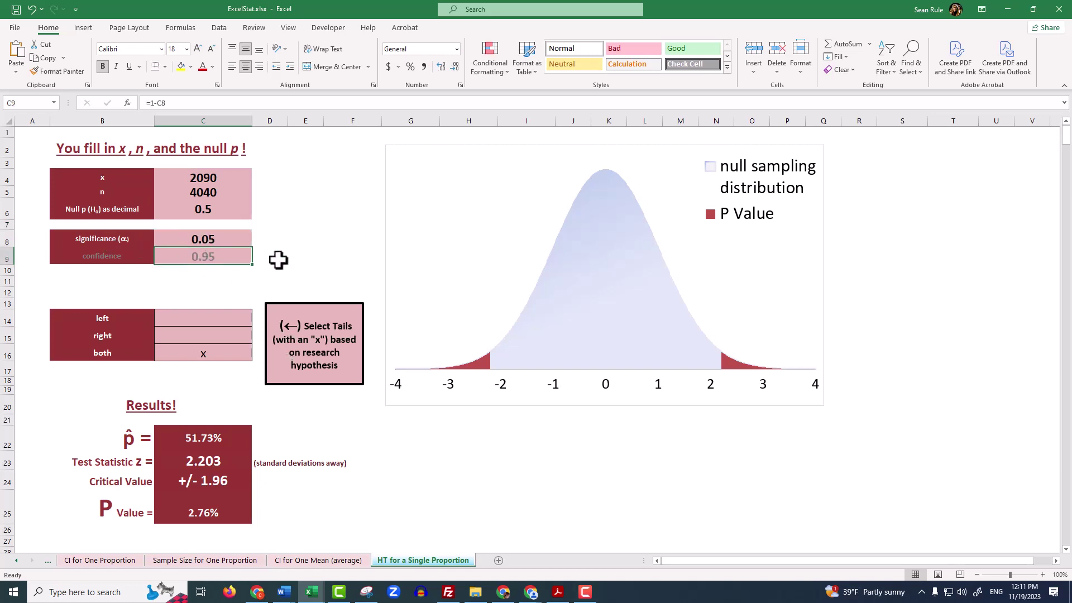
left_click(208, 355)
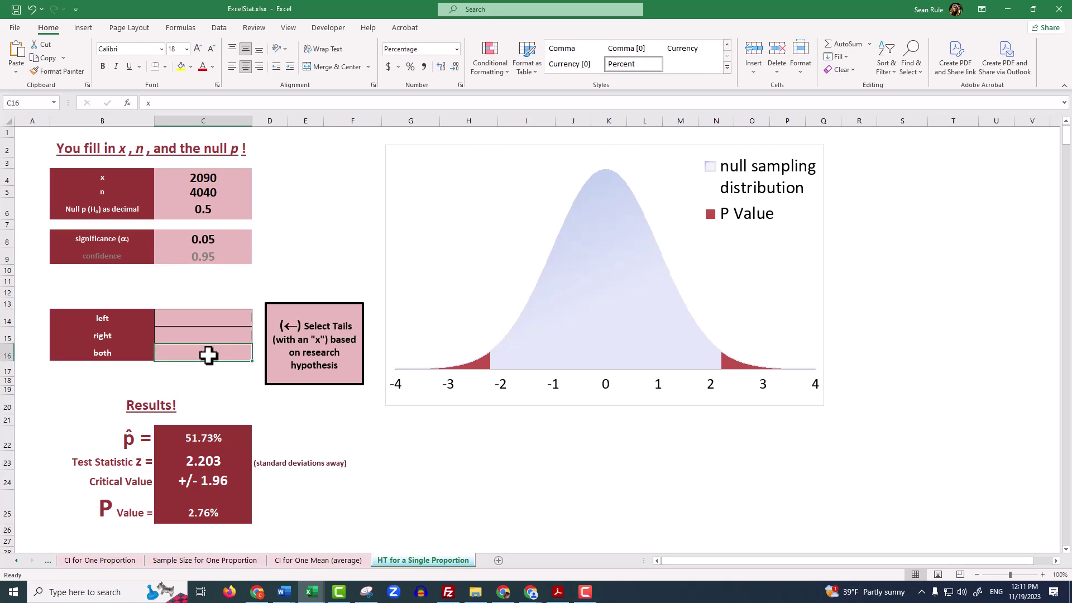
left_click(216, 438)
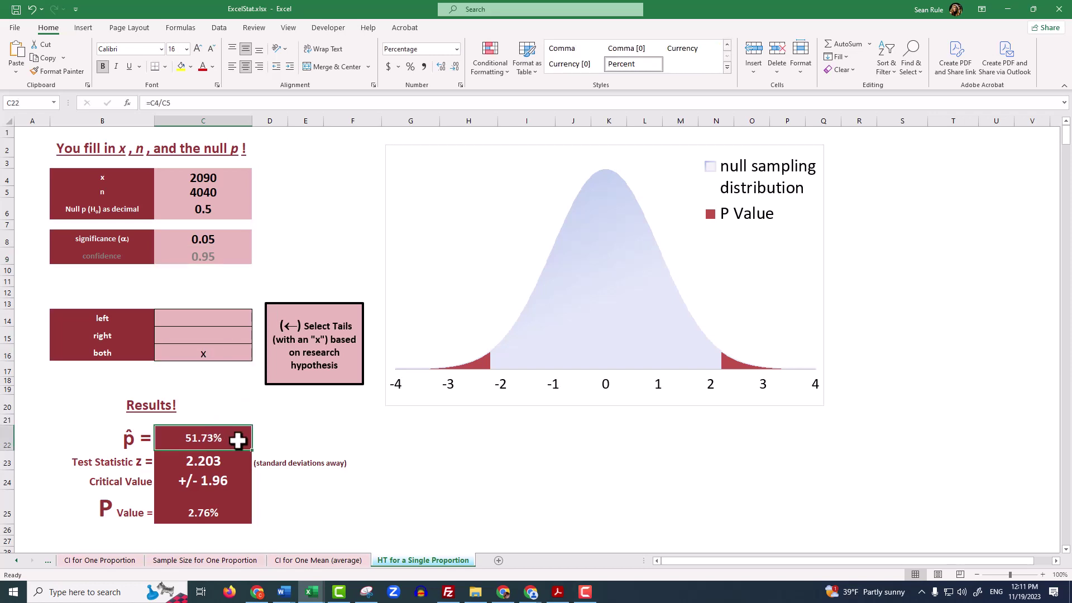
left_click_drag(140, 440, 202, 441)
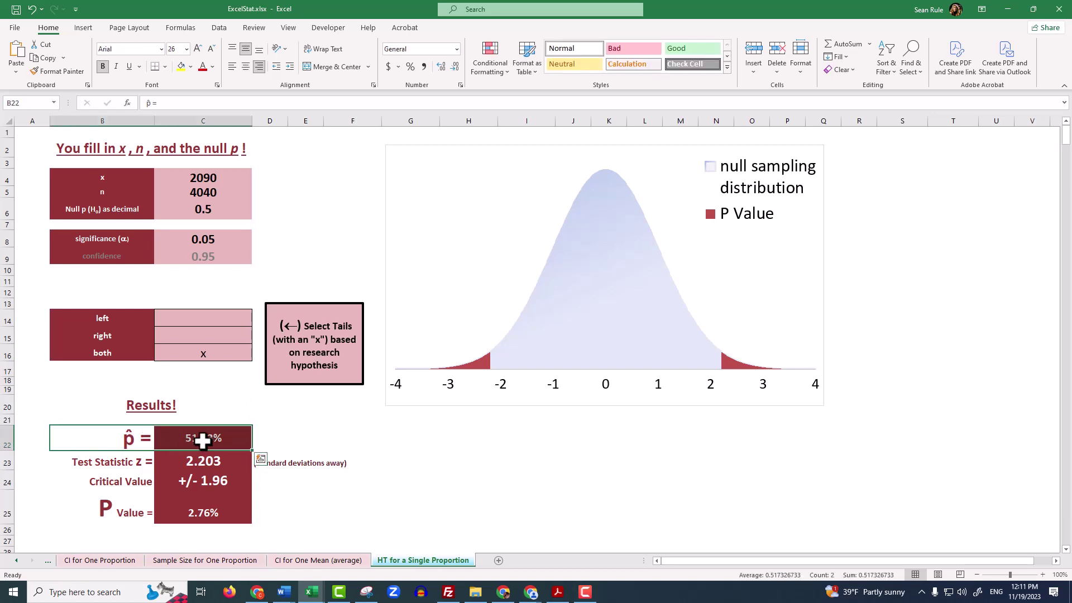
left_click(207, 471)
left_click(202, 467)
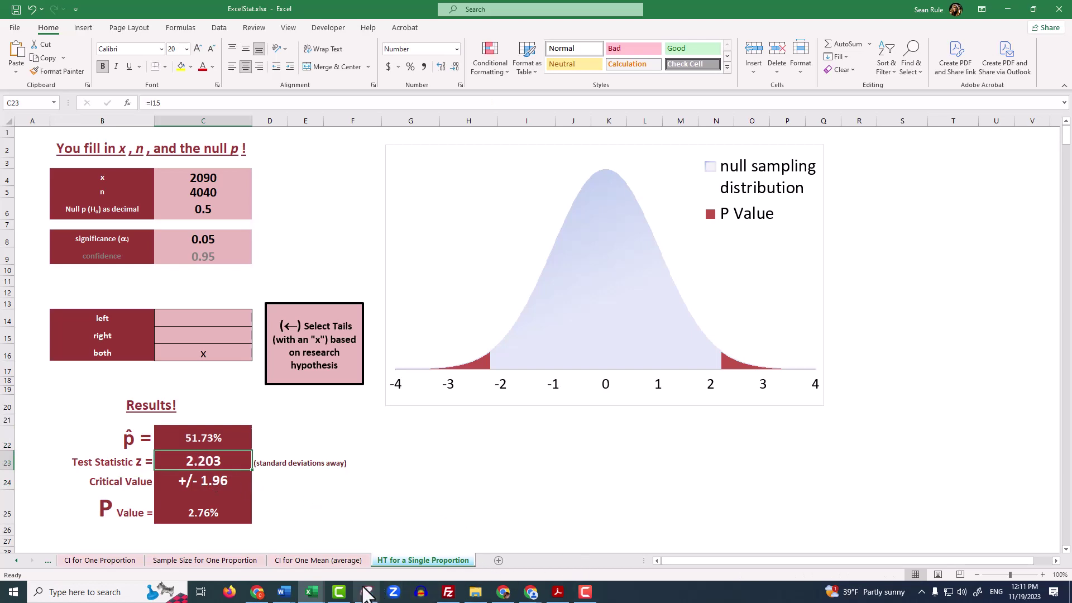
left_click(283, 593)
Step: Type z = 2.2 in question 5's answer box and select the line
left_click(419, 544)
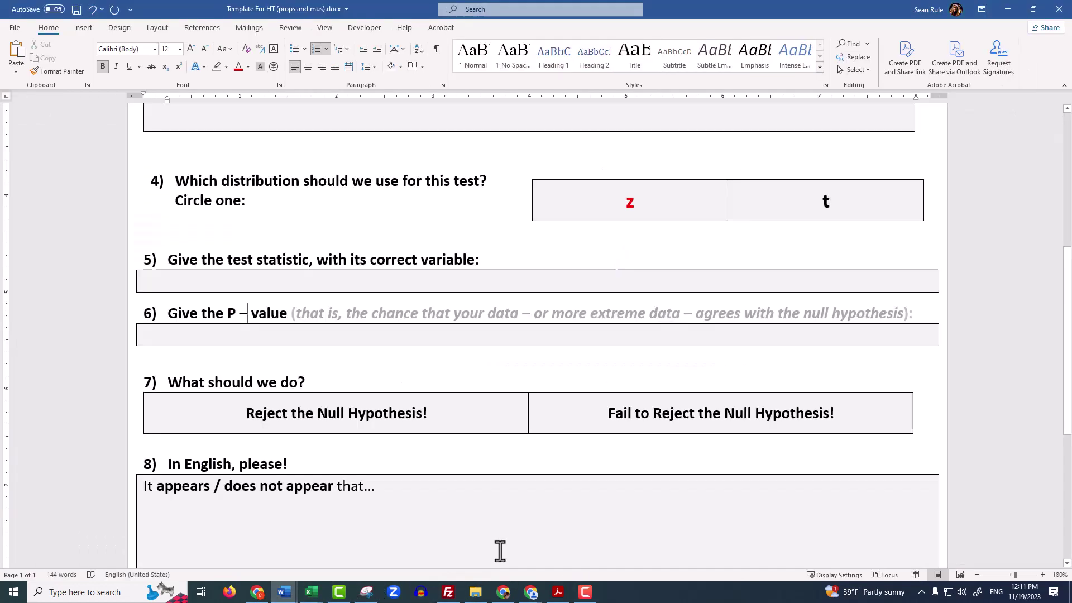
left_click(297, 279)
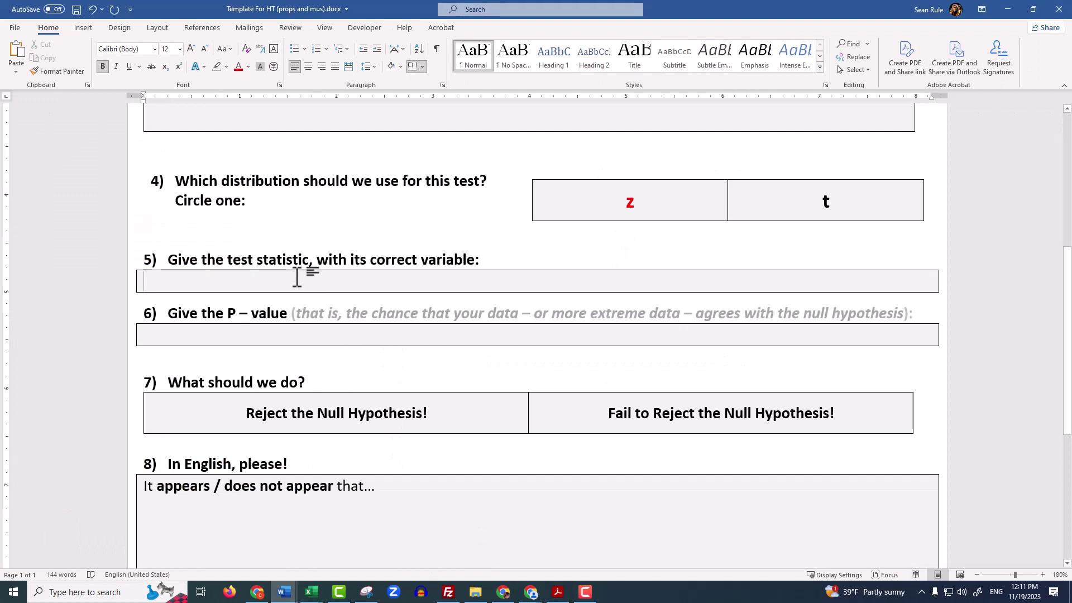
type("Z =")
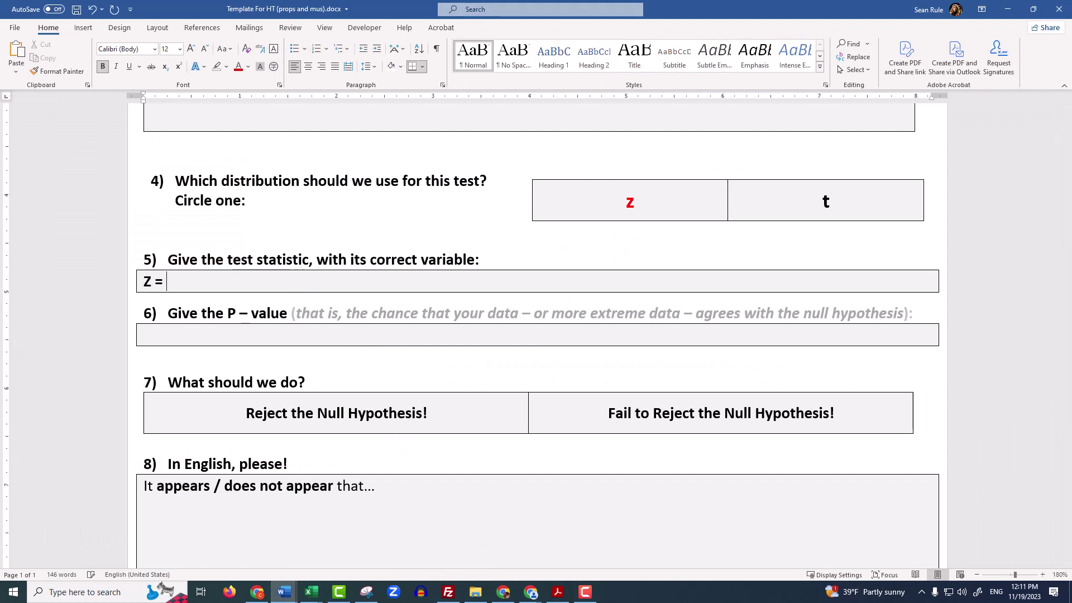
type("= 2.2")
key("shift+Left")
triple_click(299, 280)
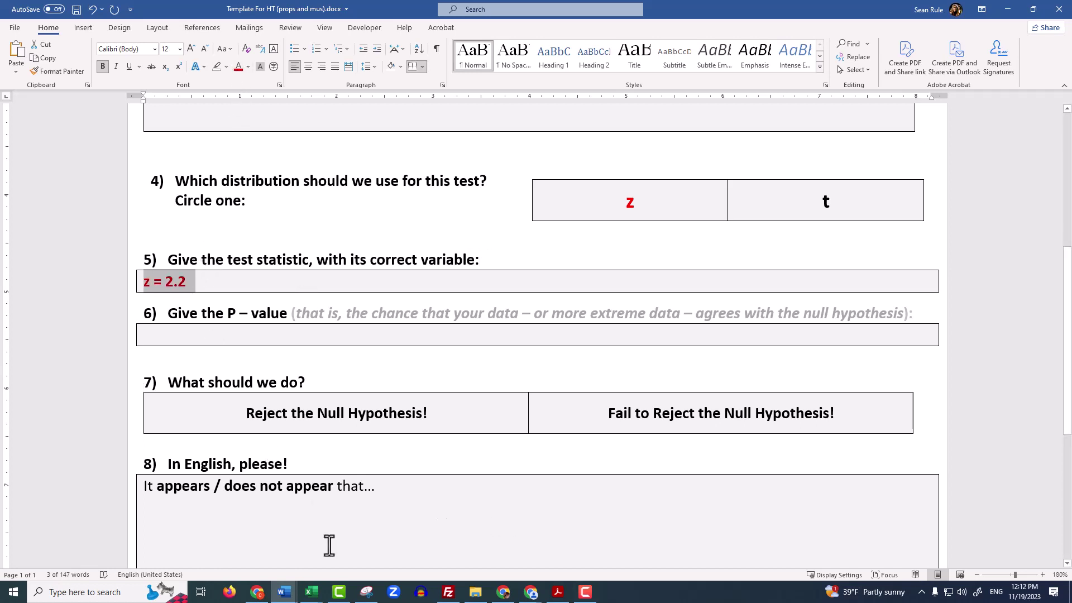
Step: Look up the P Value result in the Excel workbook
mouse_move(307, 593)
left_click(380, 554)
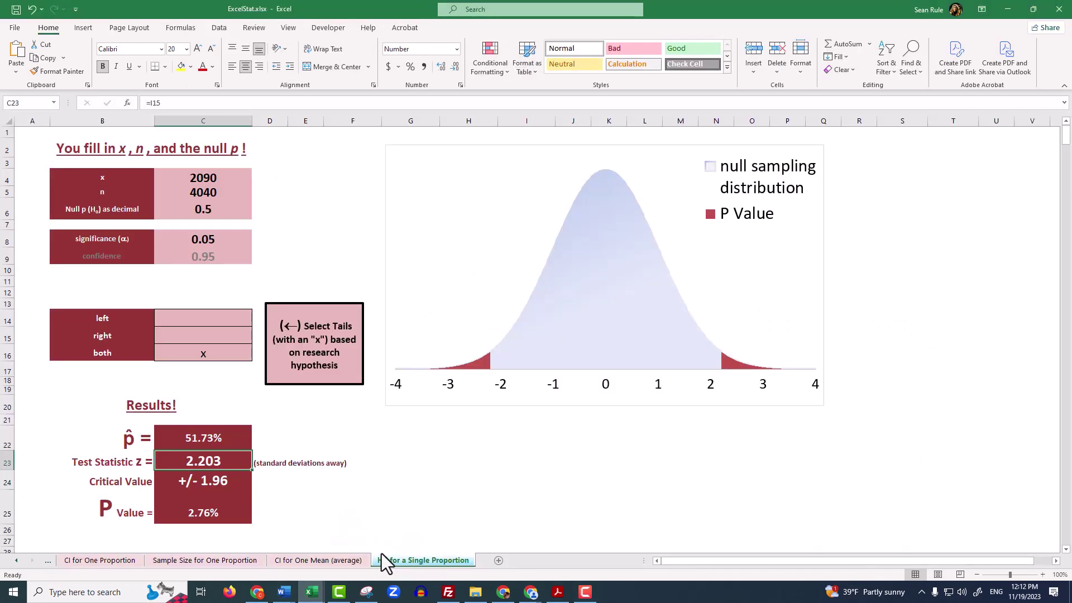
left_click(222, 516)
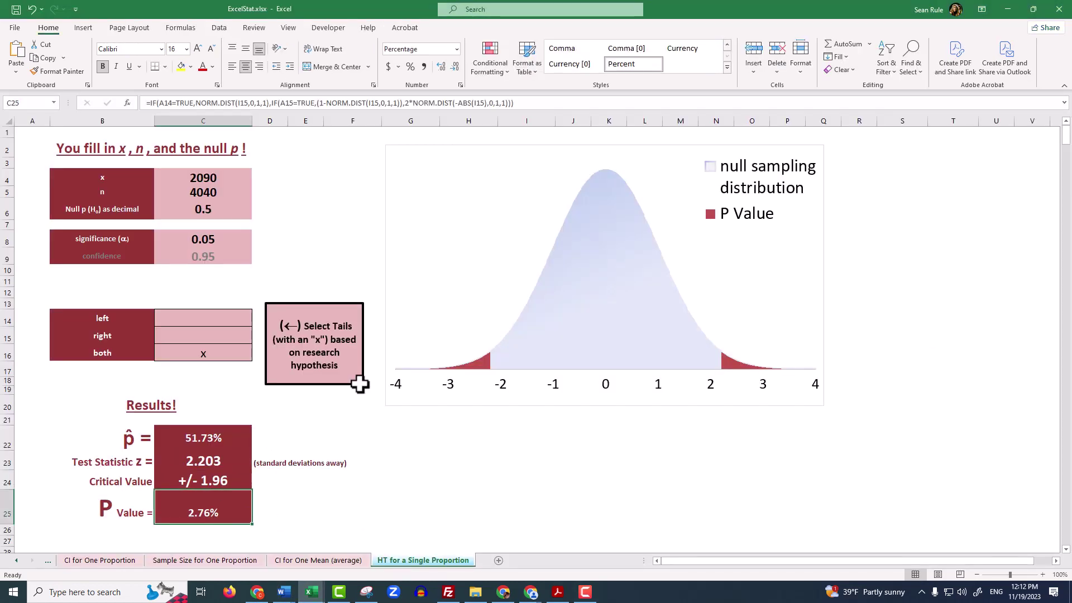
Step: Fill the P-value box with 2.76% in red
left_click(1016, 9)
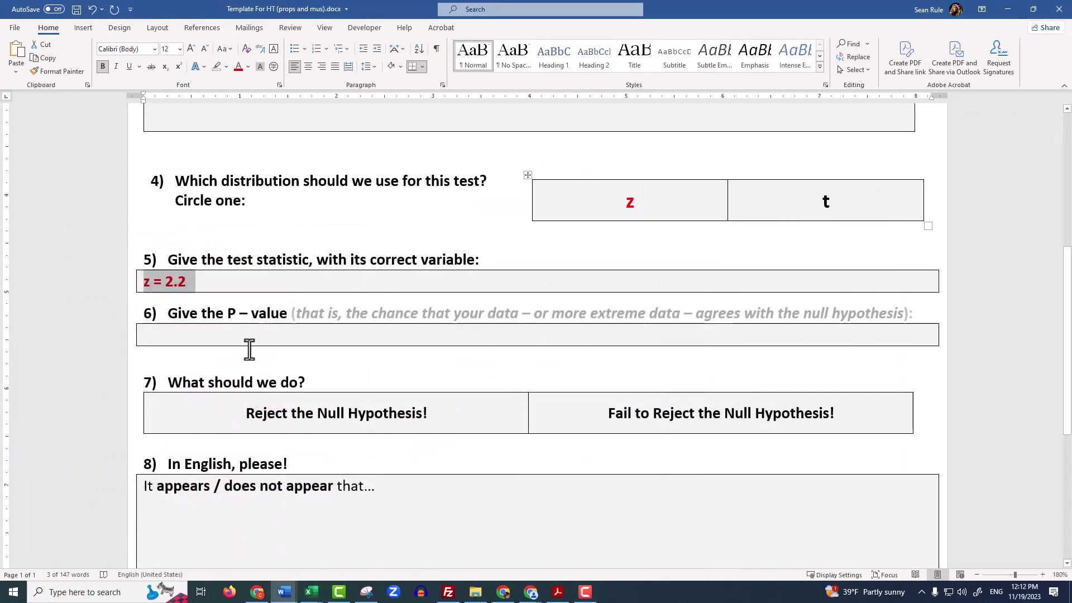
left_click(204, 331)
type("2.76")
left_click_drag(204, 332, 139, 335)
left_click(236, 67)
Step: Color 'Reject the Null Hypothesis!' and the word 'appears' red
left_click_drag(455, 423, 248, 414)
left_click(238, 68)
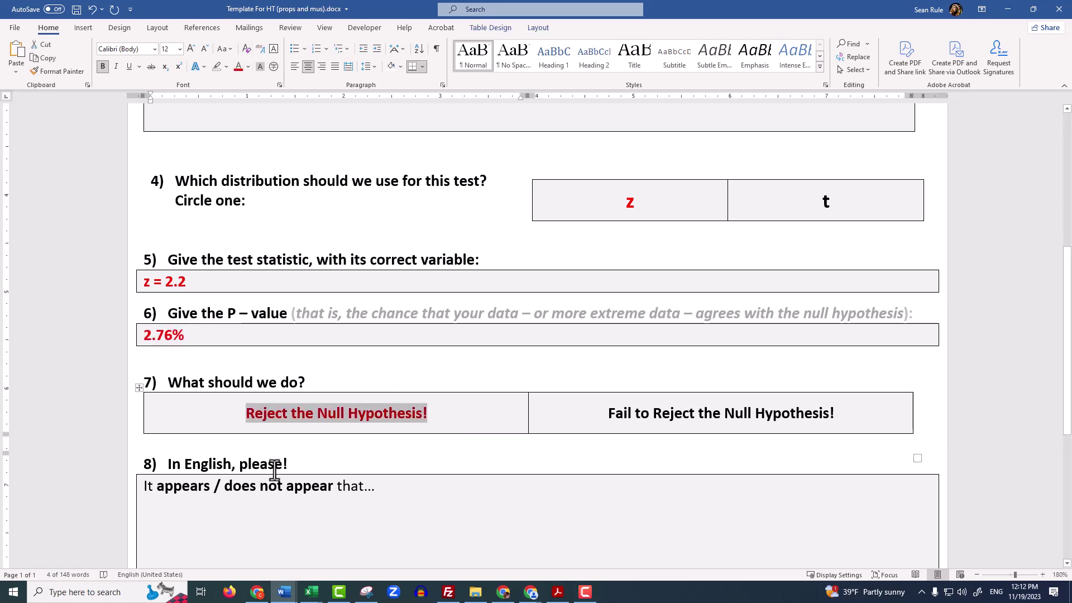
scroll(273, 472, "down", 3)
double_click(178, 345)
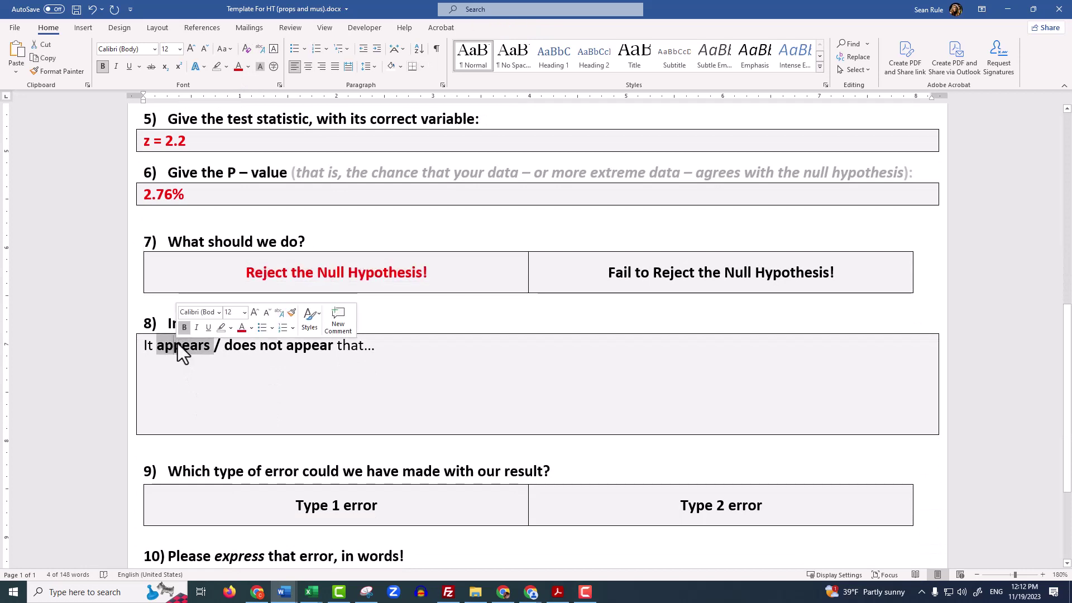
left_click(239, 66)
Step: Finish the conclusion sentence with 'the coin is not fair!' and select it
left_click(398, 346)
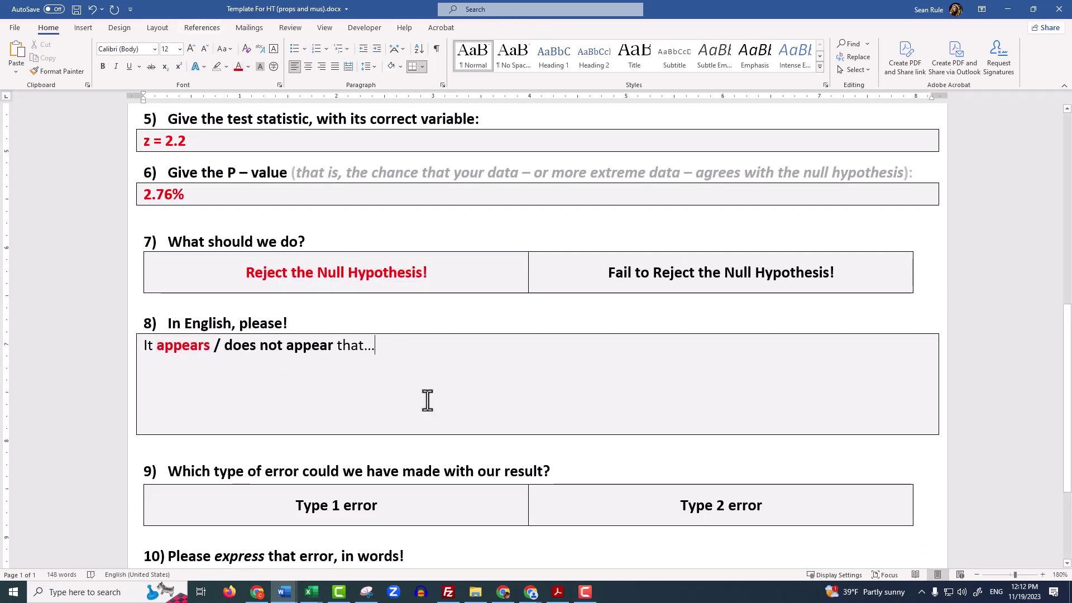
type("yhe")
type(" coin is not fair!")
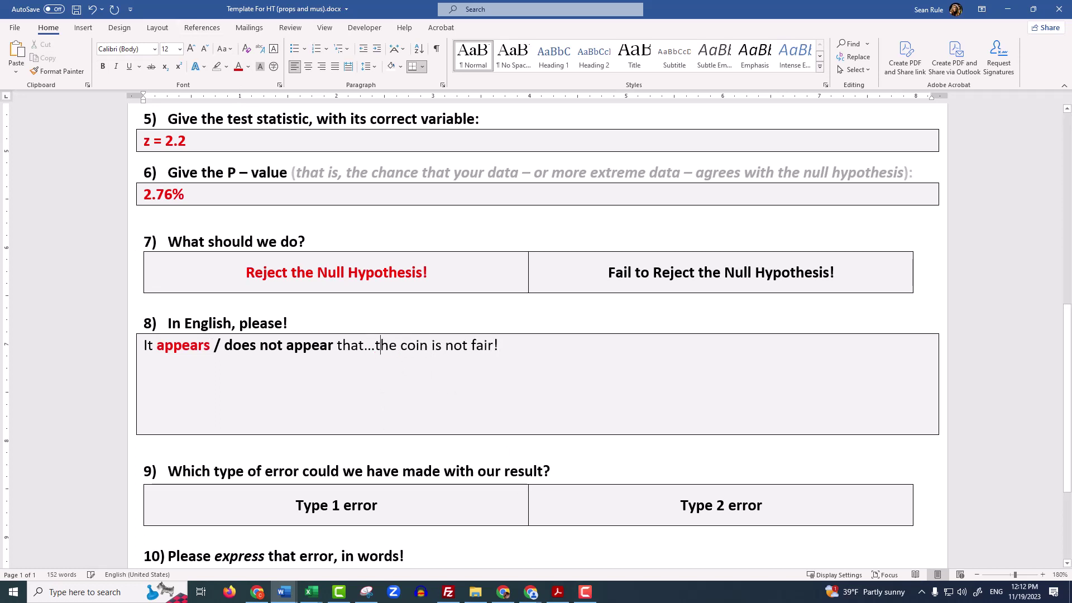
left_click_drag(551, 357, 376, 349)
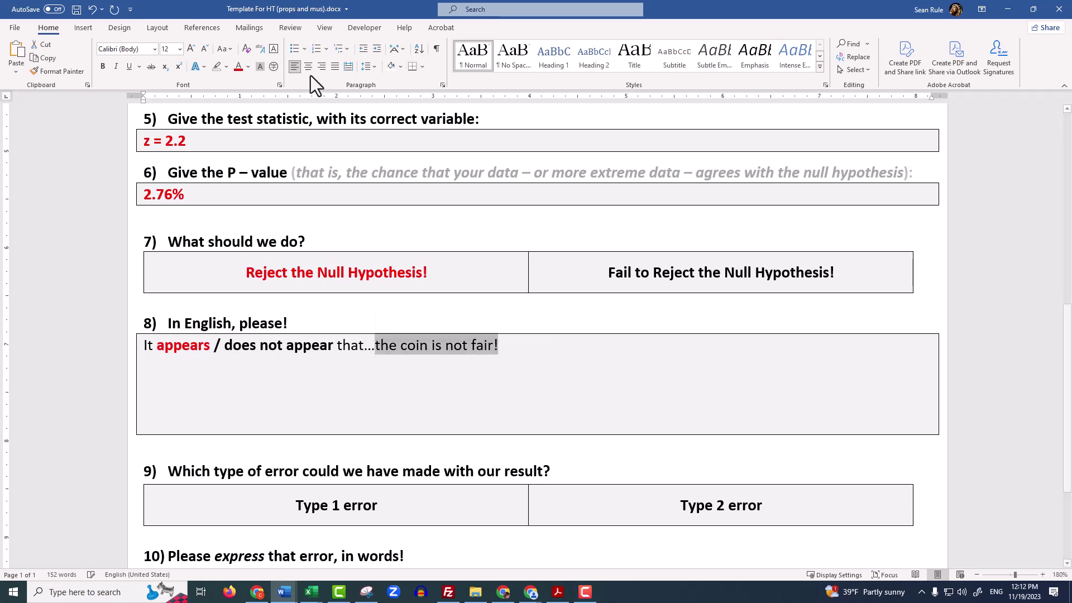
Step: Make the coin conclusion and the Type 1 error answer red
left_click(239, 65)
scroll(496, 363, "down", 3)
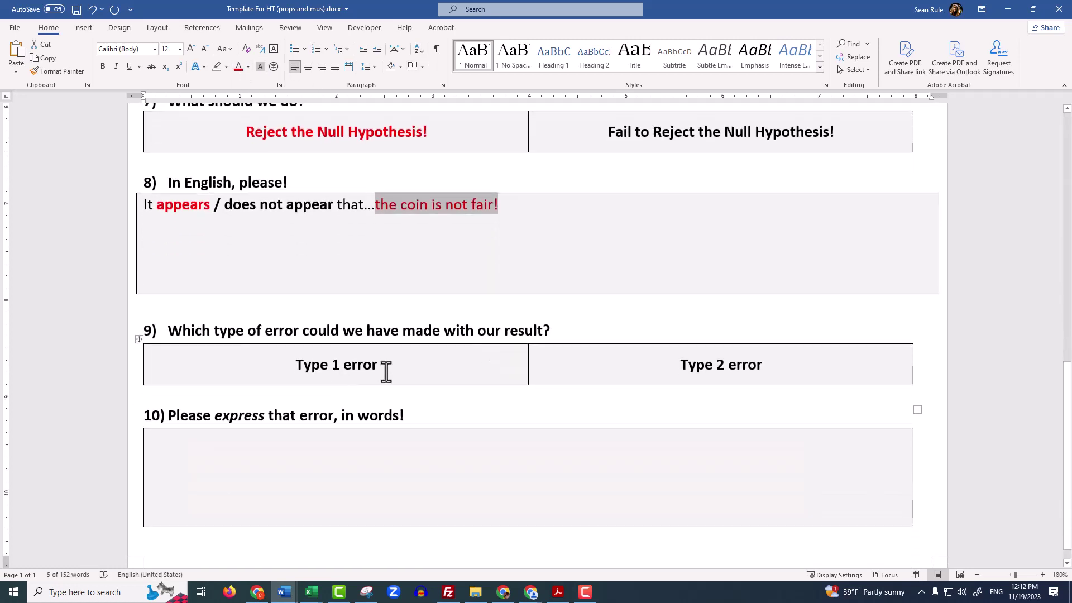
left_click_drag(385, 370, 296, 370)
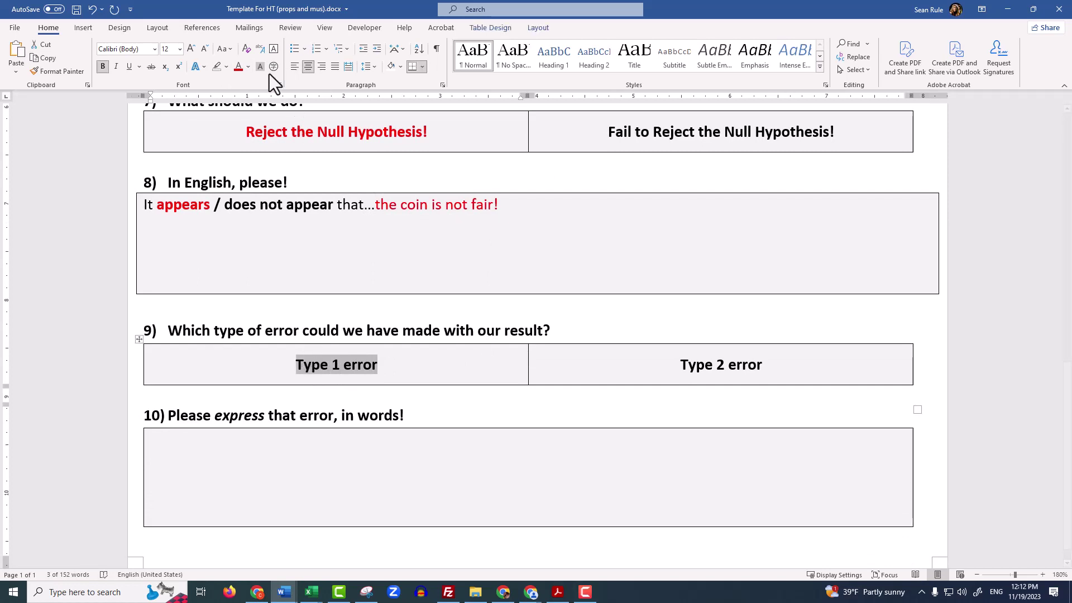
left_click(240, 71)
Step: Write 'We claimed the coin is not fair - but it actually might have been!' in question 10
left_click(218, 444)
type("We c")
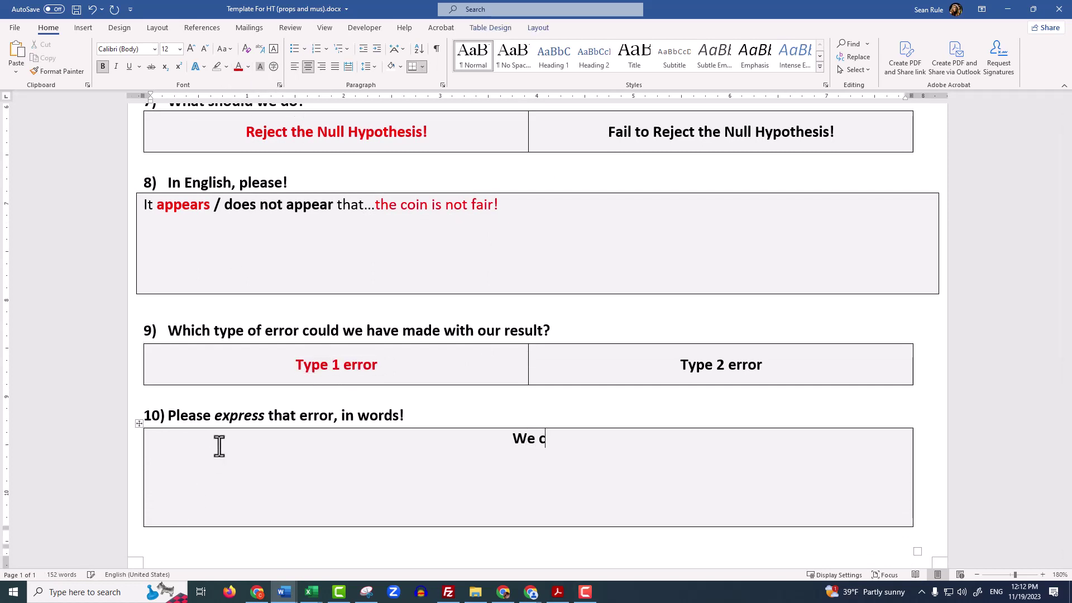
type("laimed the coi is not")
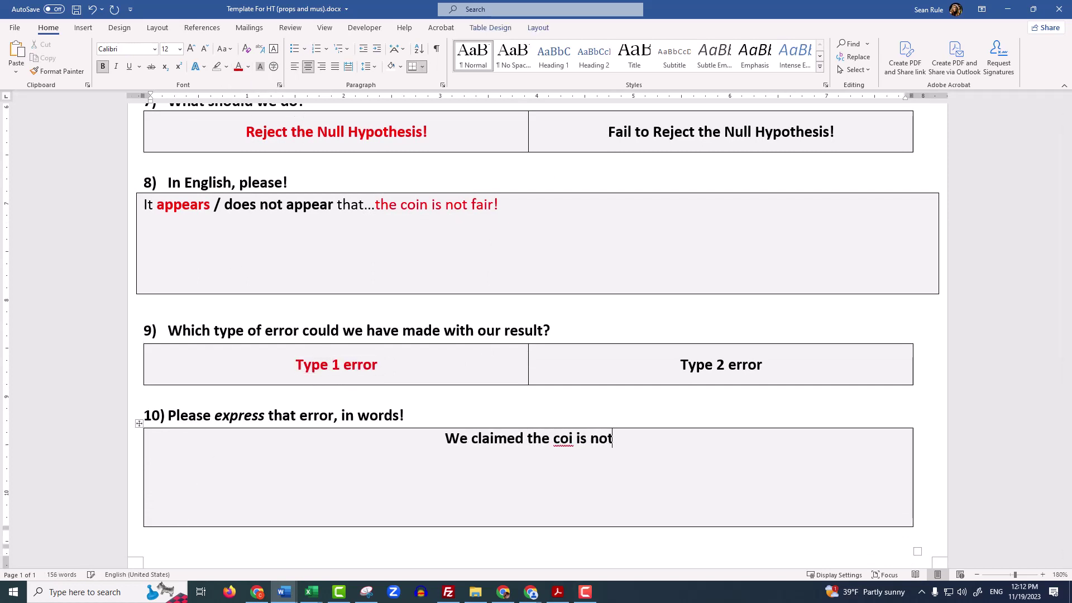
type(" fair - but it ac")
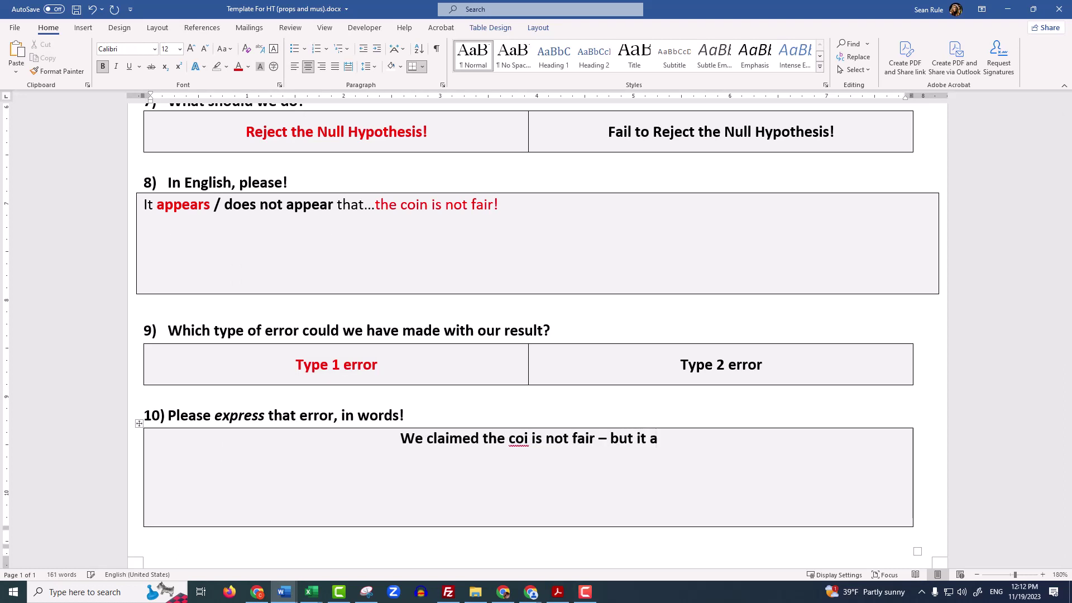
type("tually might have ")
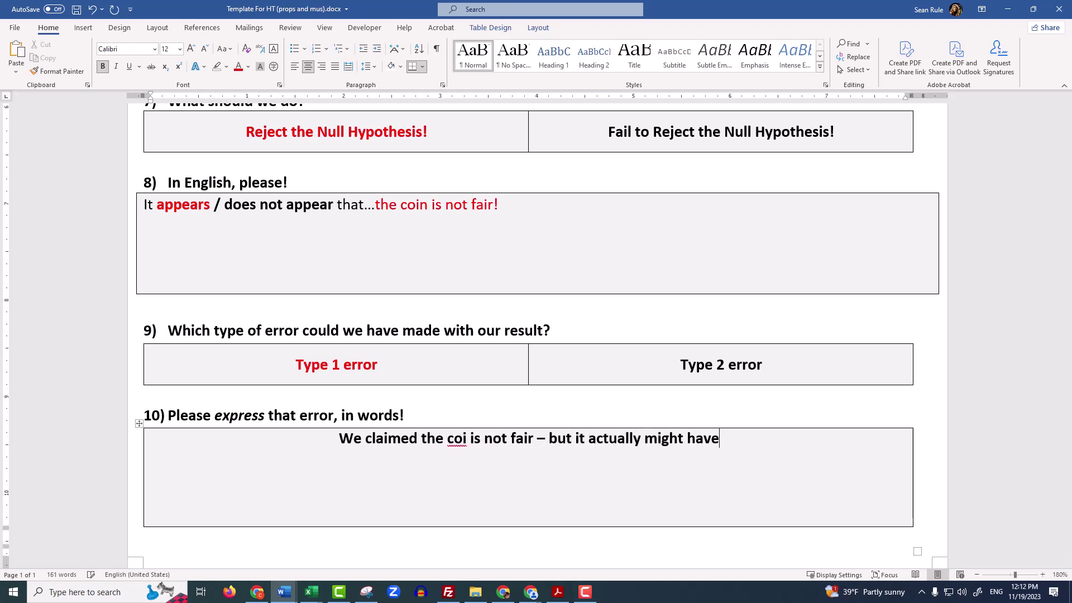
type("been!")
left_click(446, 438)
type("n")
left_click_drag(749, 446, 175, 441)
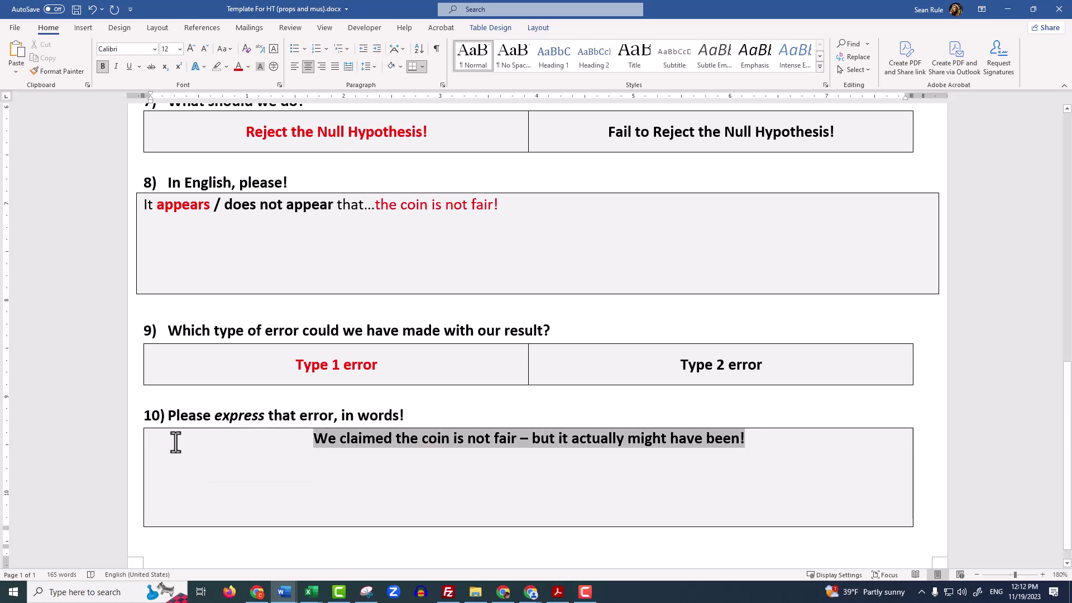
left_click(248, 67)
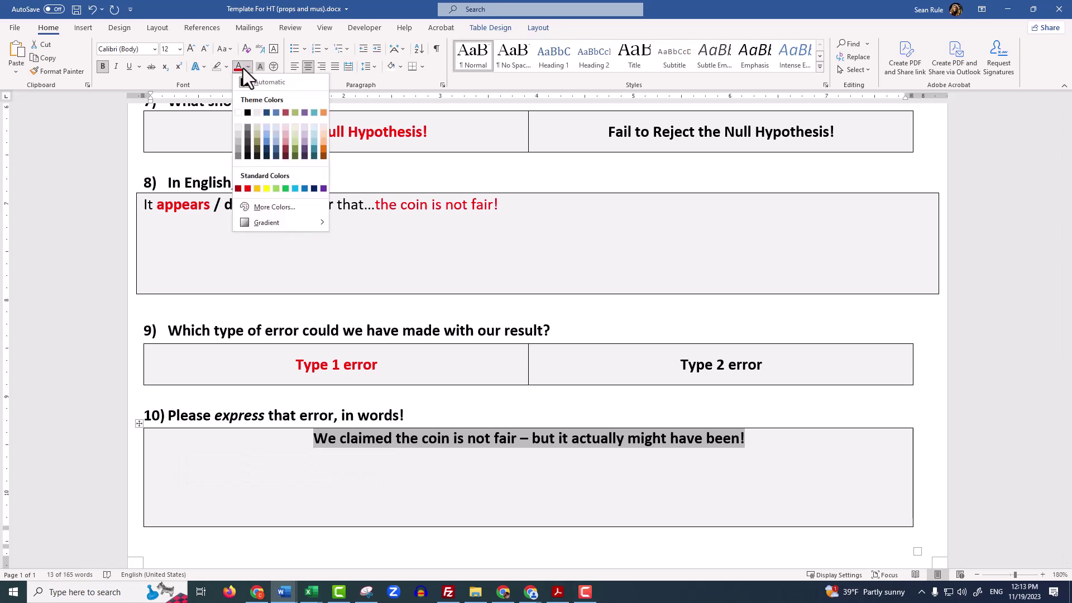
Step: Apply red to the question 10 explanation and scroll through the document to review
left_click(239, 66)
scroll(285, 237, "up", 3)
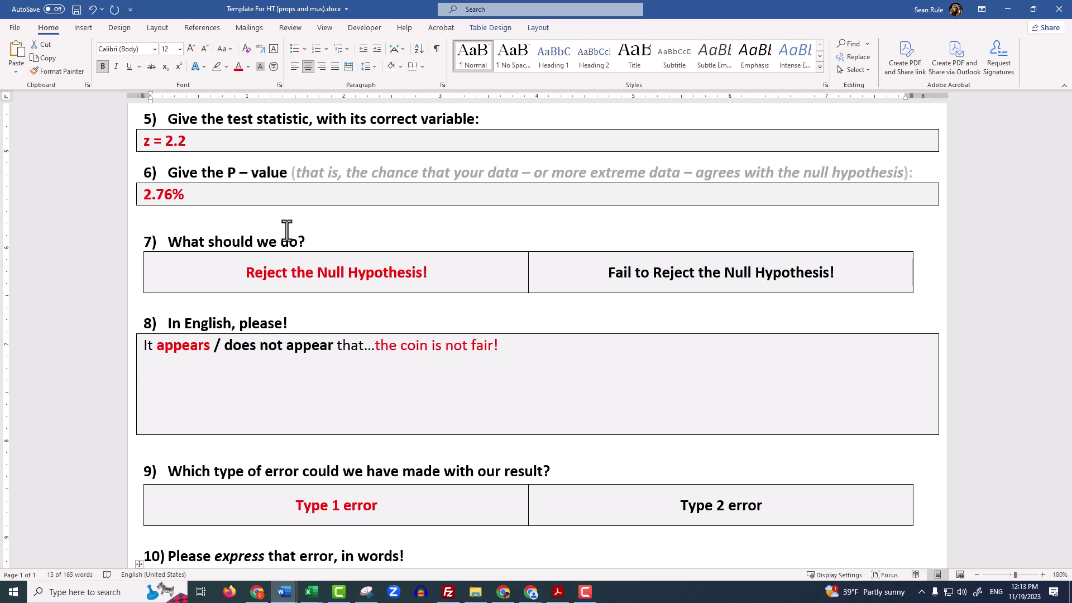
scroll(286, 229, "down", 3)
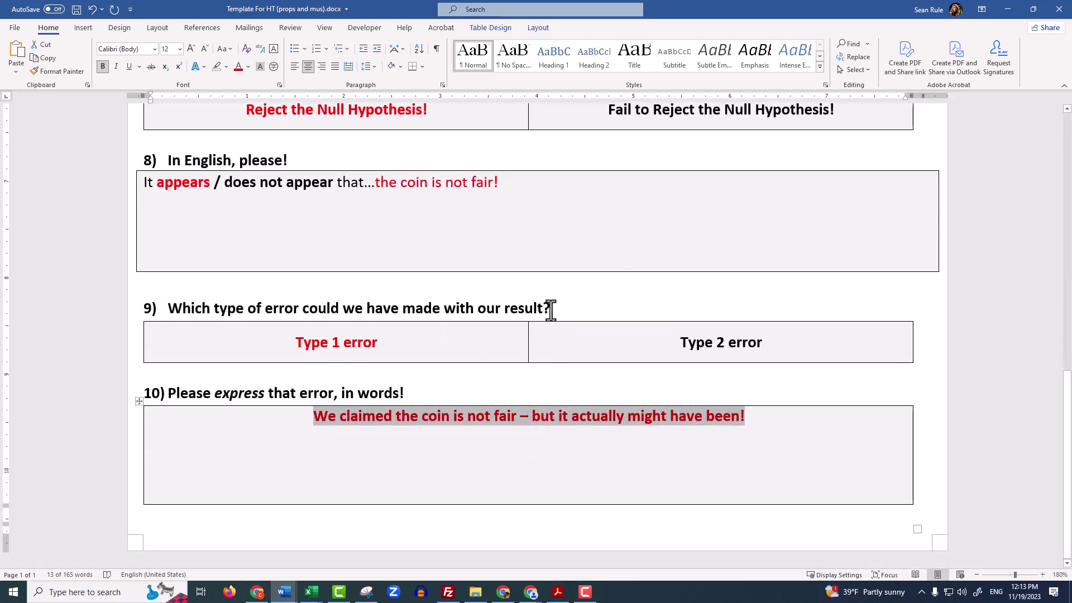
scroll(551, 311, "up", 12)
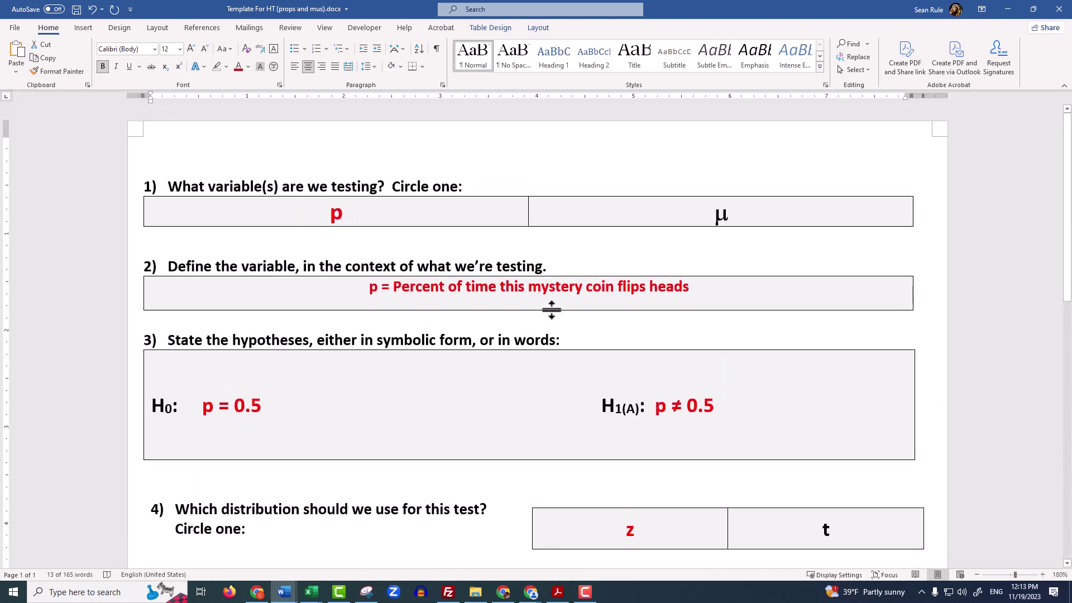